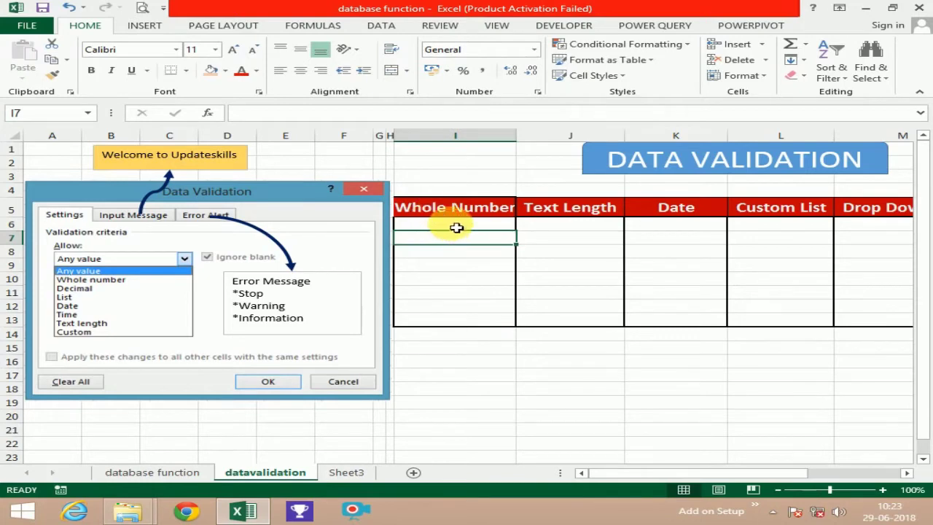
Select cells I6:I13 below the Whole Number heading.
left_click_drag(456, 228, 456, 328)
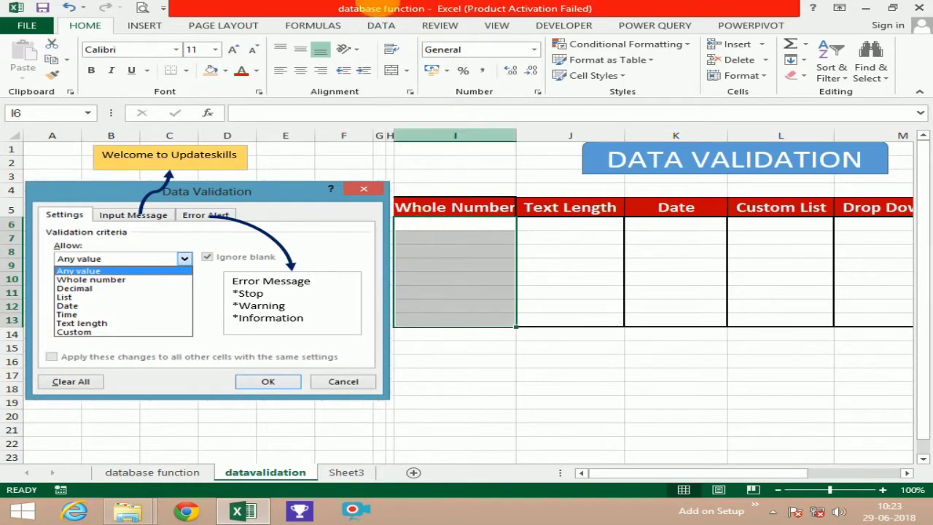
Add a Data Validation rule allowing whole numbers between 0 and 100.
left_click(382, 26)
left_click(493, 76)
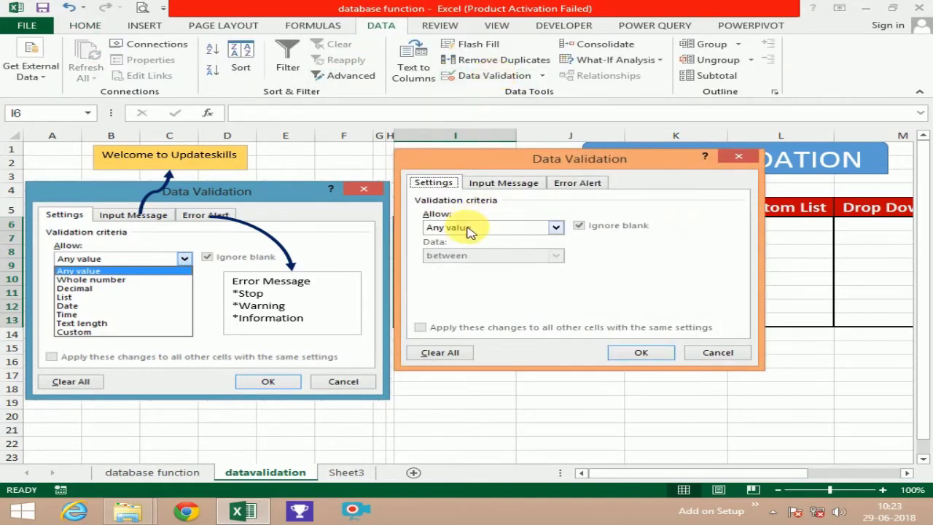
left_click(469, 229)
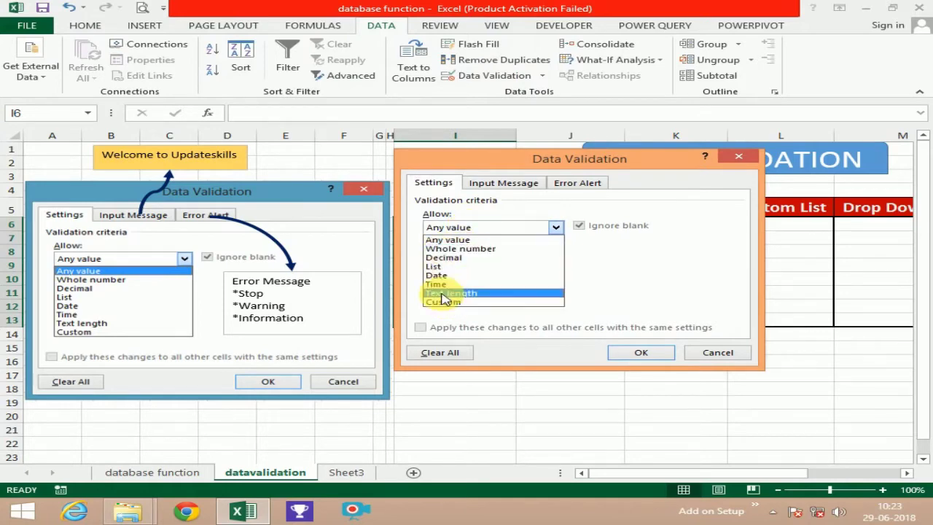
left_click(469, 248)
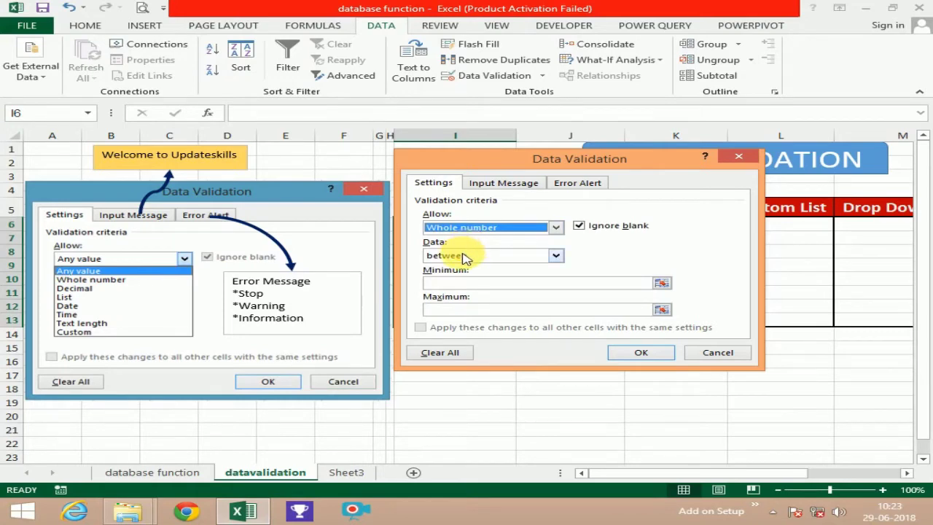
left_click(465, 256)
left_click(446, 264)
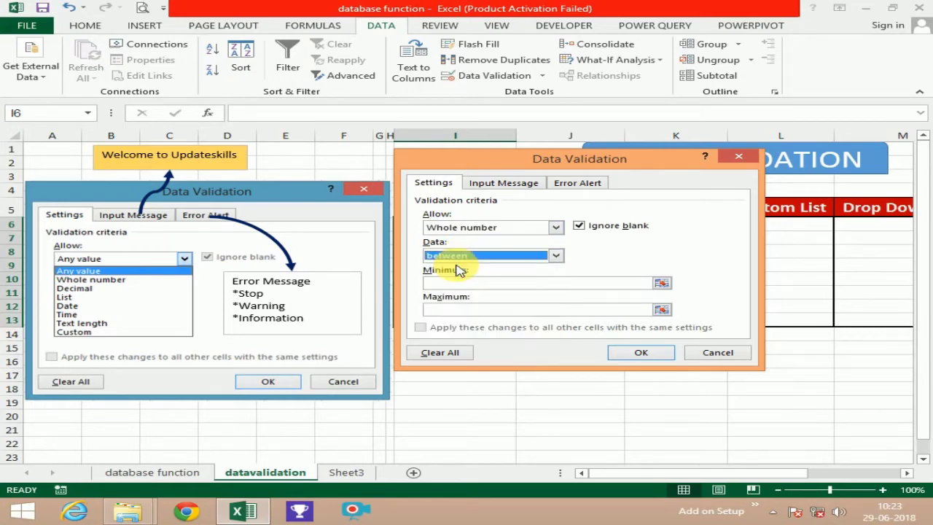
left_click(447, 283)
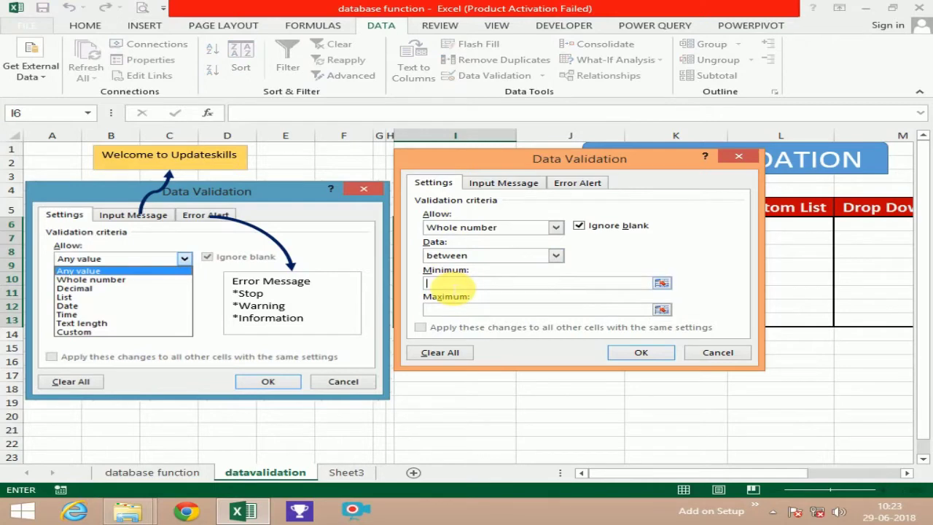
type("0")
left_click(453, 310)
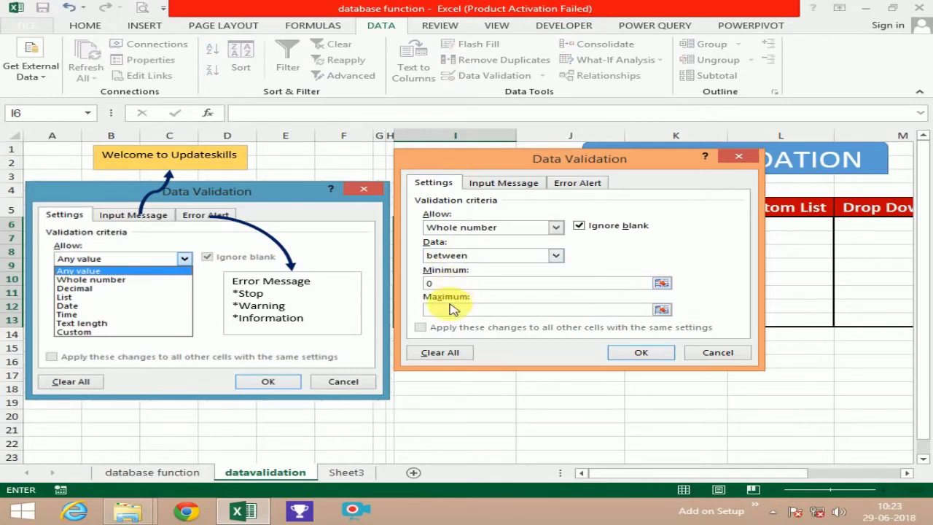
type("100")
left_click(640, 353)
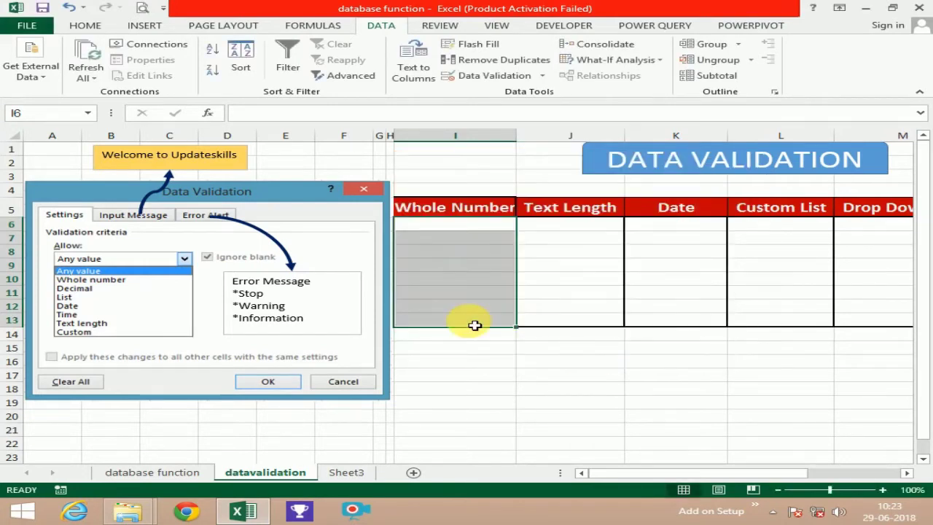
Enter 150 in I8 and retry once it is rejected.
left_click(450, 260)
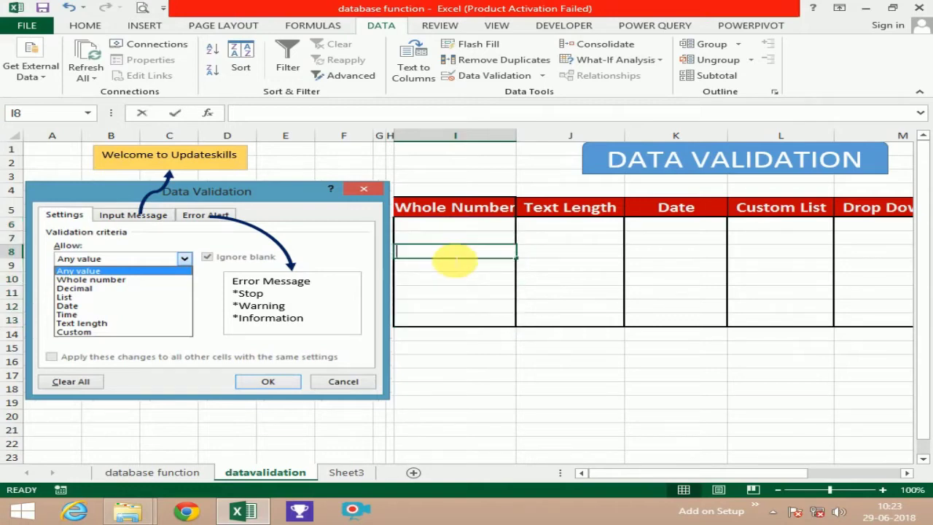
type("150")
key("Return")
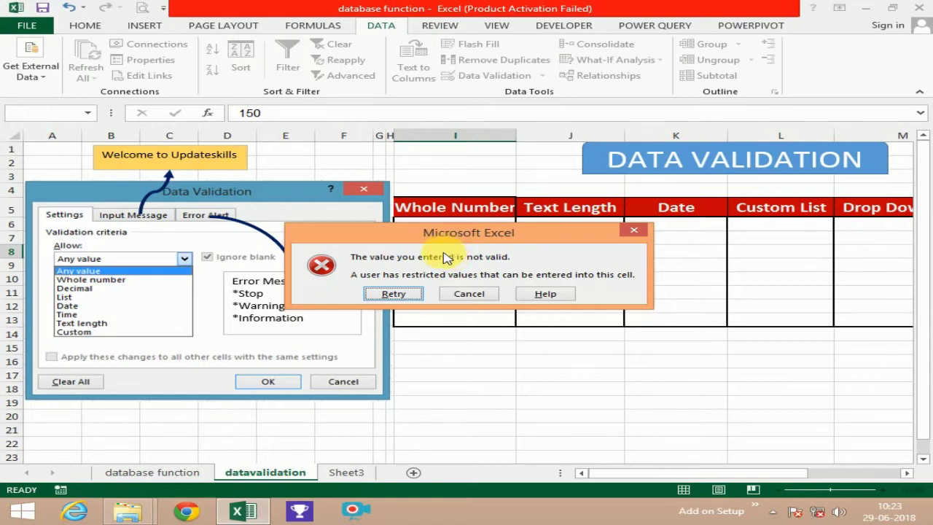
left_click(394, 294)
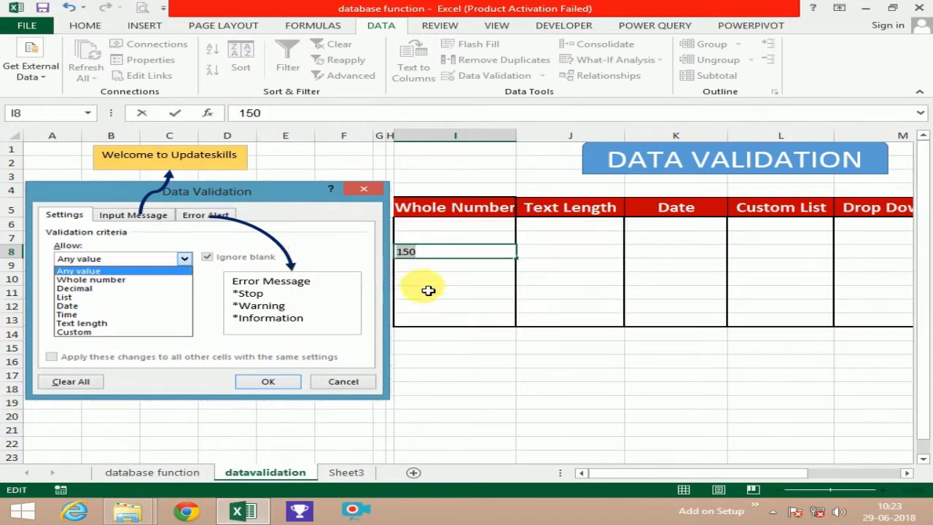
Enter 100, 0 and 85 in I8:I10, then reselect I6:I13.
type("100")
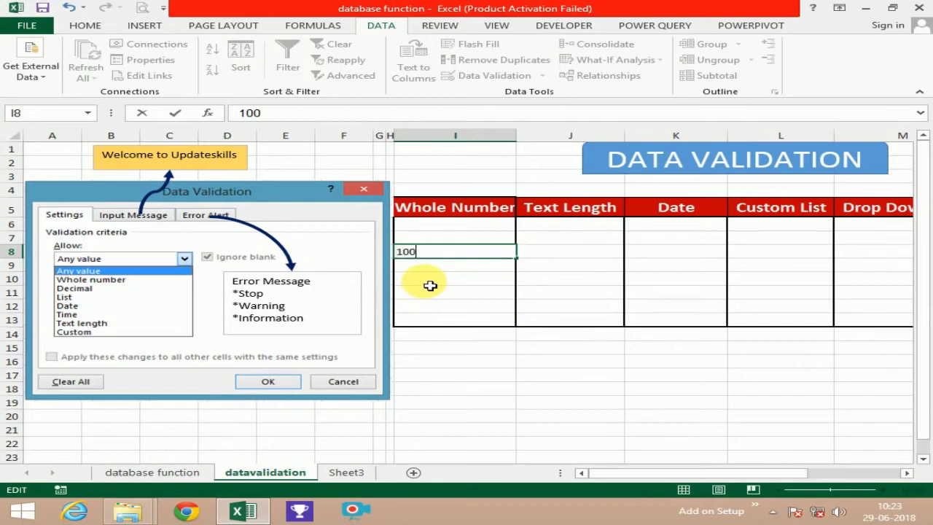
key("Return")
type("0")
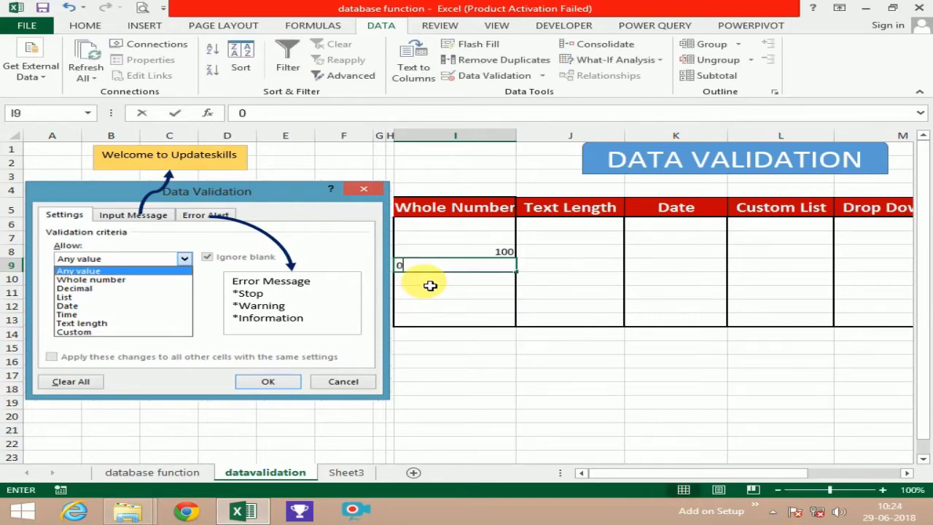
key("ctrl+Return")
left_click(430, 286)
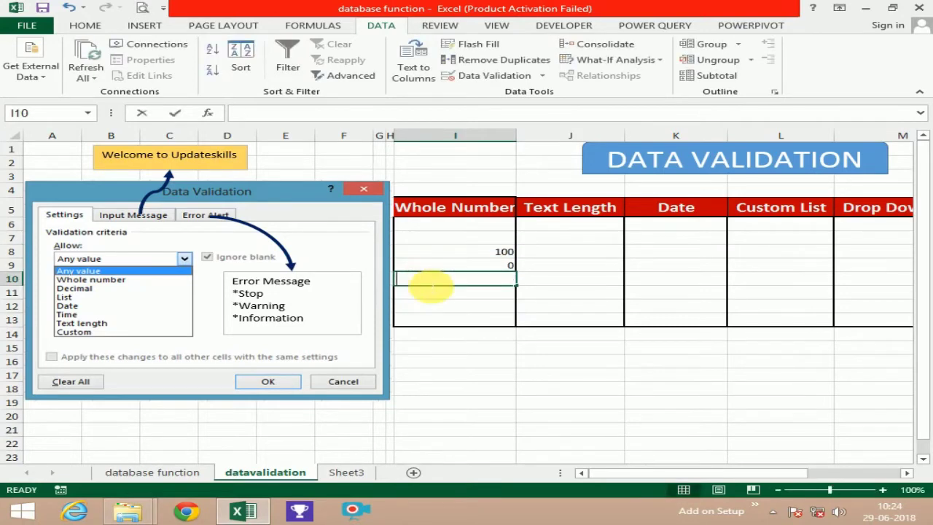
type("85")
key("ctrl+Return")
key("Return")
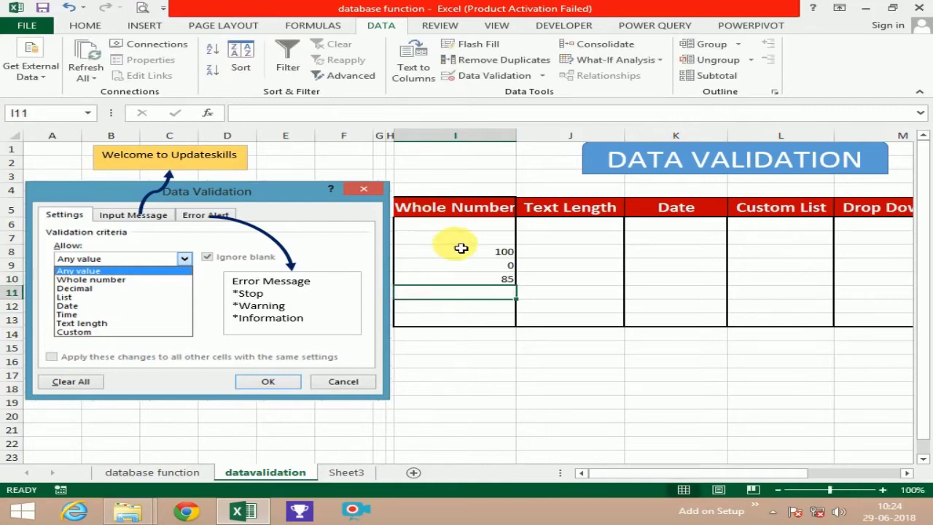
left_click_drag(459, 232, 449, 329)
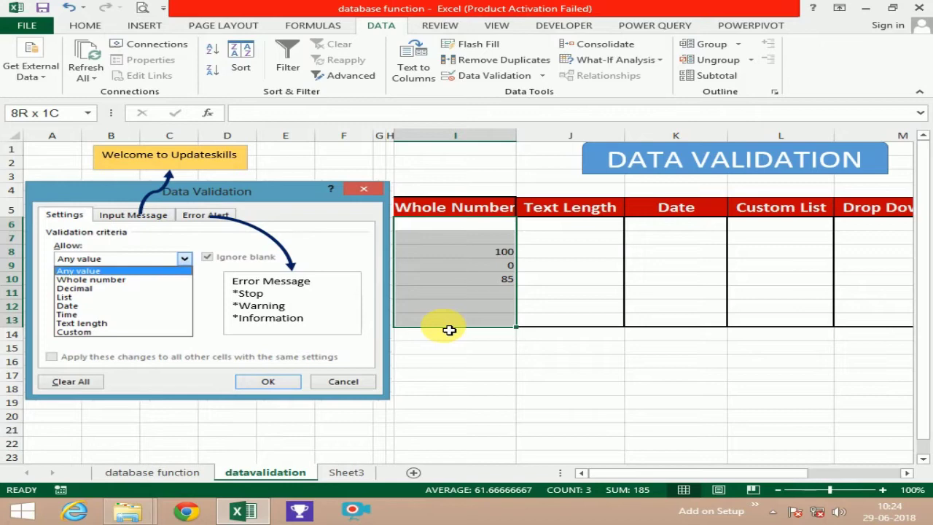
Add an input message titled 'Hello' reading 'Your can enter data between 0 to 100'.
left_click(494, 75)
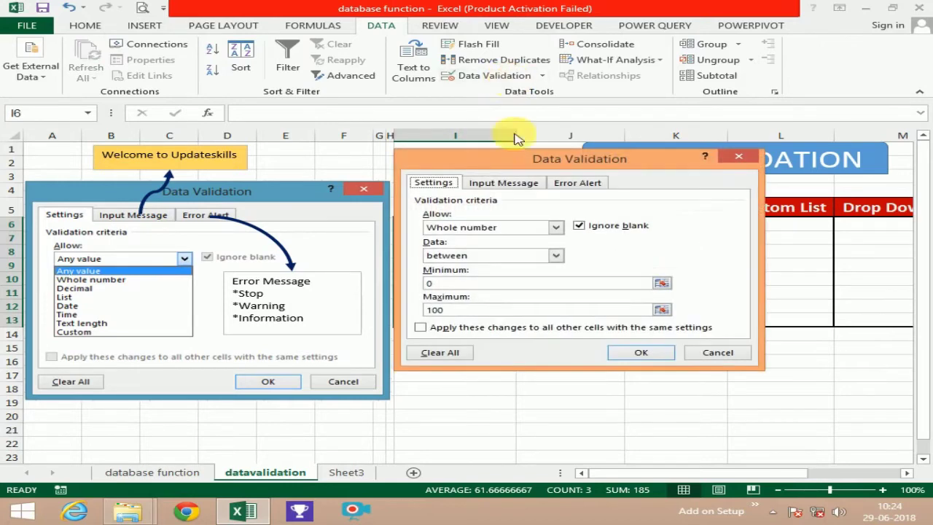
left_click(503, 183)
left_click(455, 244)
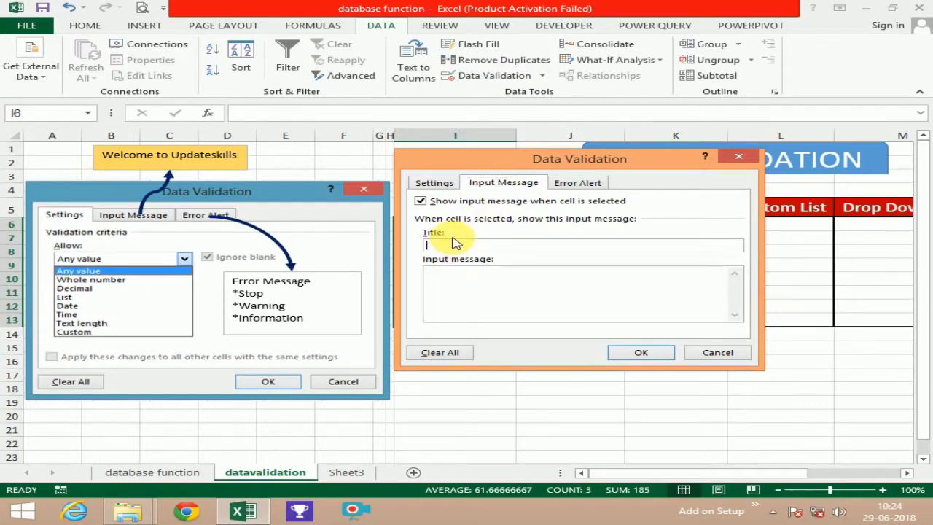
type("Hell")
type("o")
key("Tab")
type("Your can")
type(" tem")
key("BackSpace")
key("BackSpace")
key("BackSpace")
type("e")
type("nter data")
type(" between ")
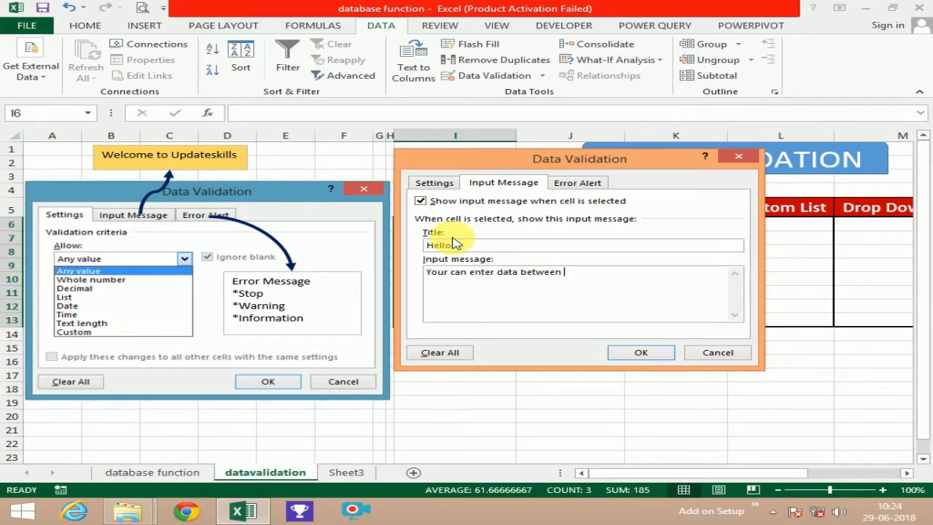
type("0 to 100")
Add a Stop error alert titled 'invalid data' with message 'wong data'.
left_click(572, 188)
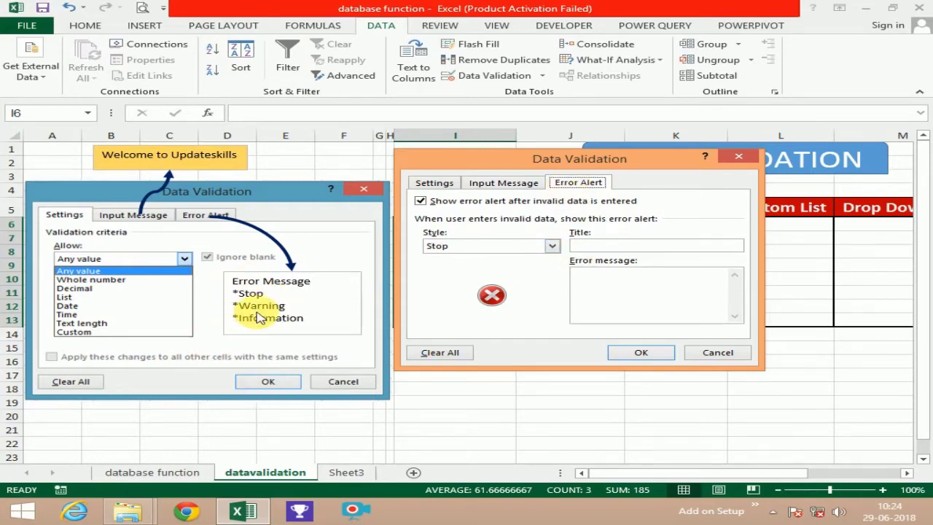
left_click(612, 246)
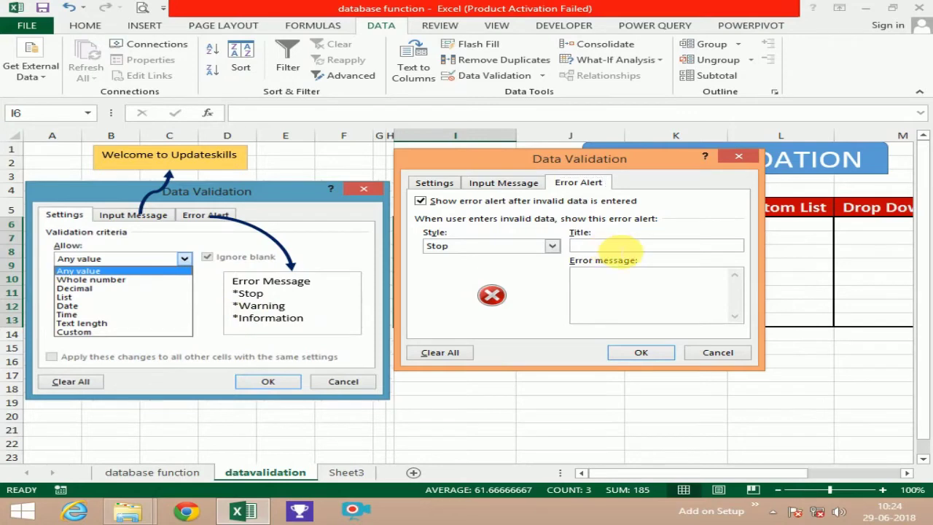
type("in")
key("BackSpace")
key("BackSpace")
type("i")
type("nvalid data")
key("Tab")
type("w")
type("ong data")
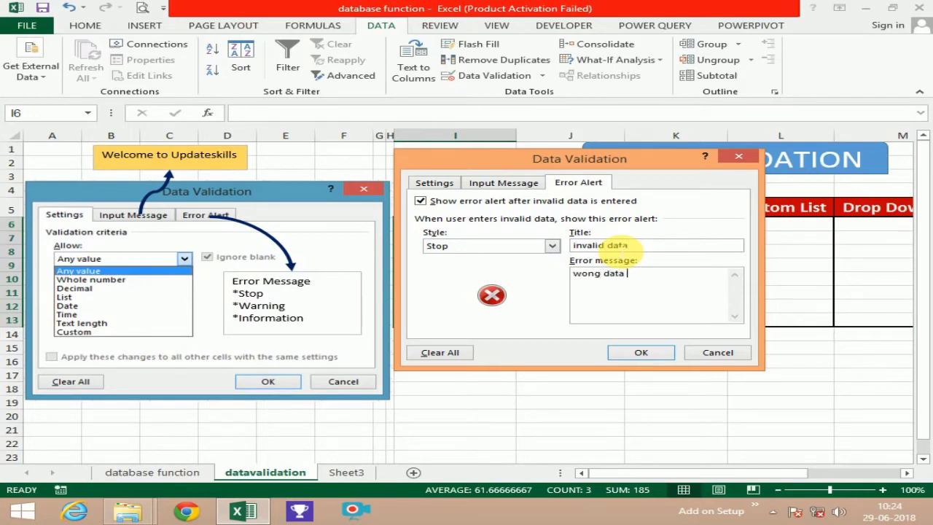
left_click(641, 353)
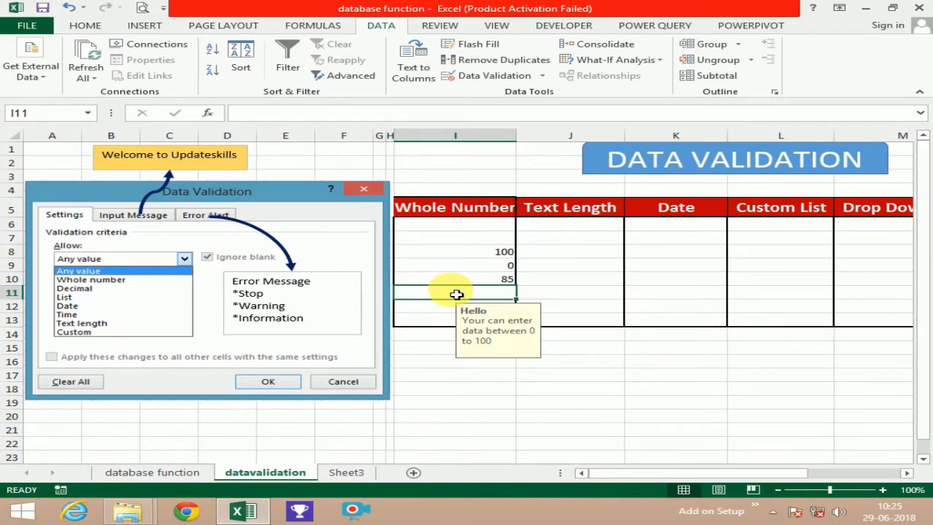
Enter 75 in I11, then try 140 in I12 and cancel the error.
type("75")
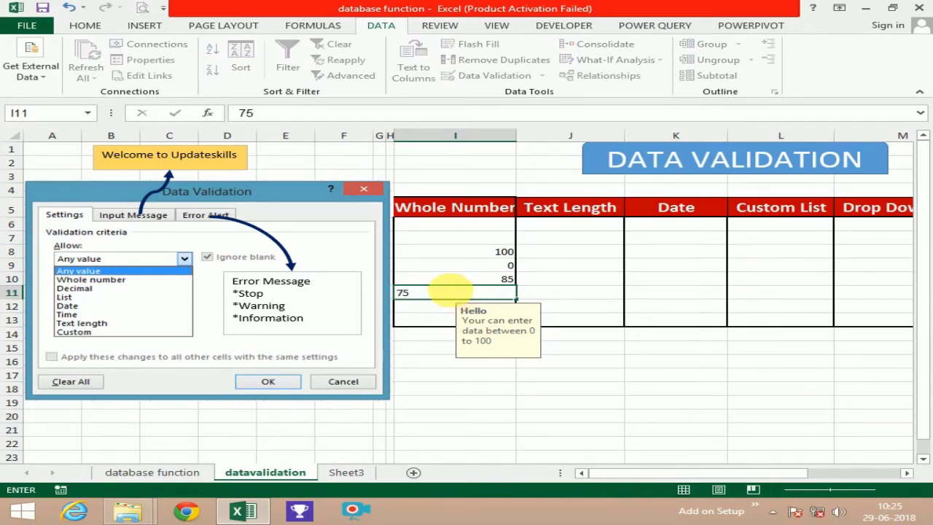
left_click(456, 294)
key("Down")
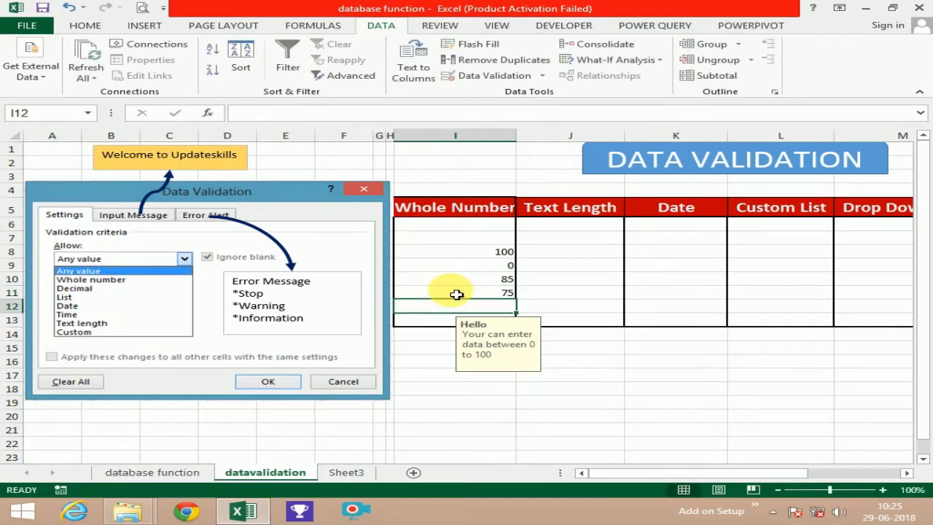
type("140")
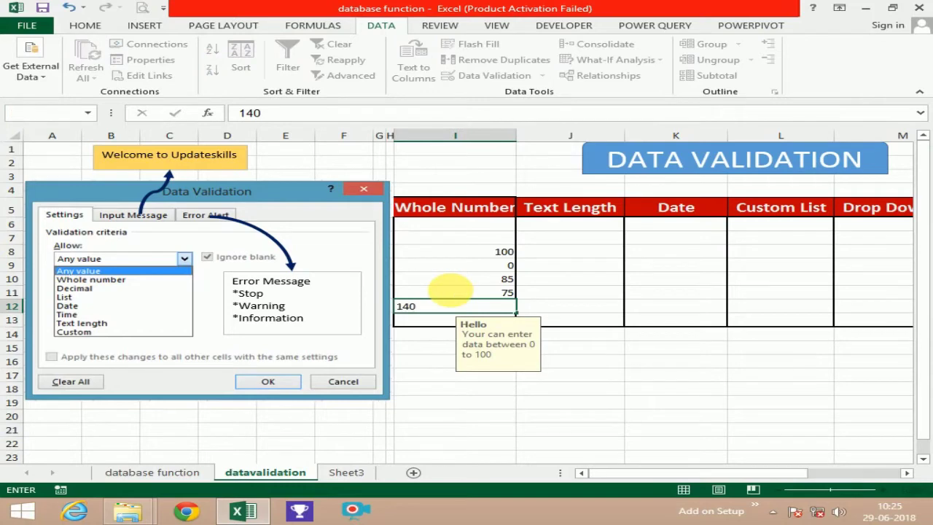
left_click(450, 291)
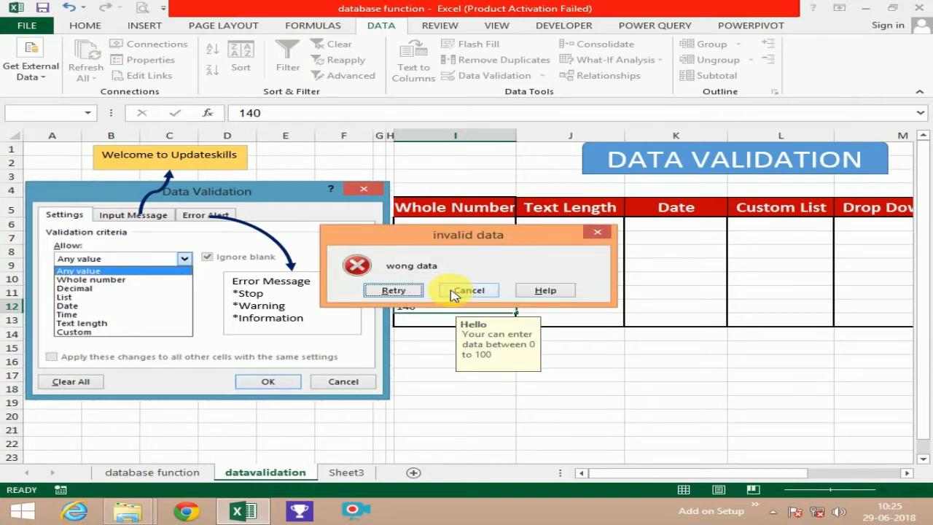
left_click(453, 292)
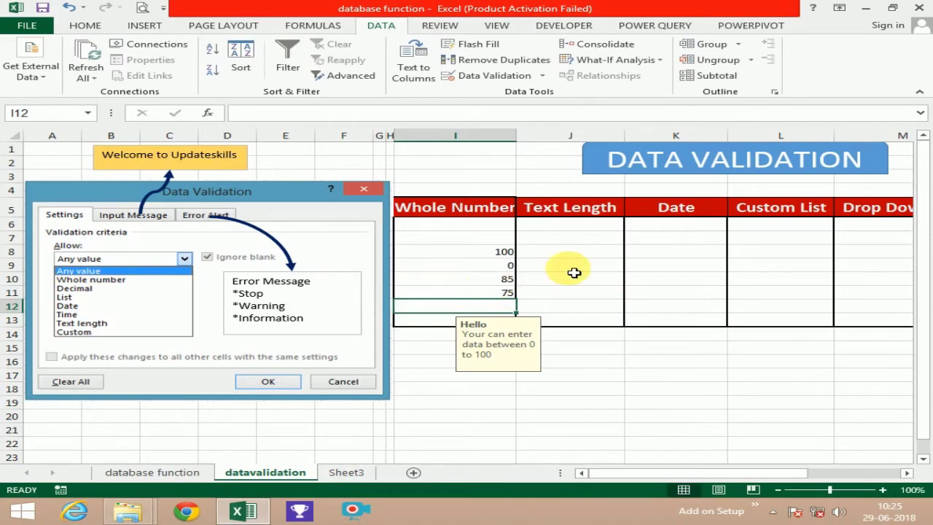
Select the Text Length cells J6:J13.
left_click_drag(573, 228, 571, 312)
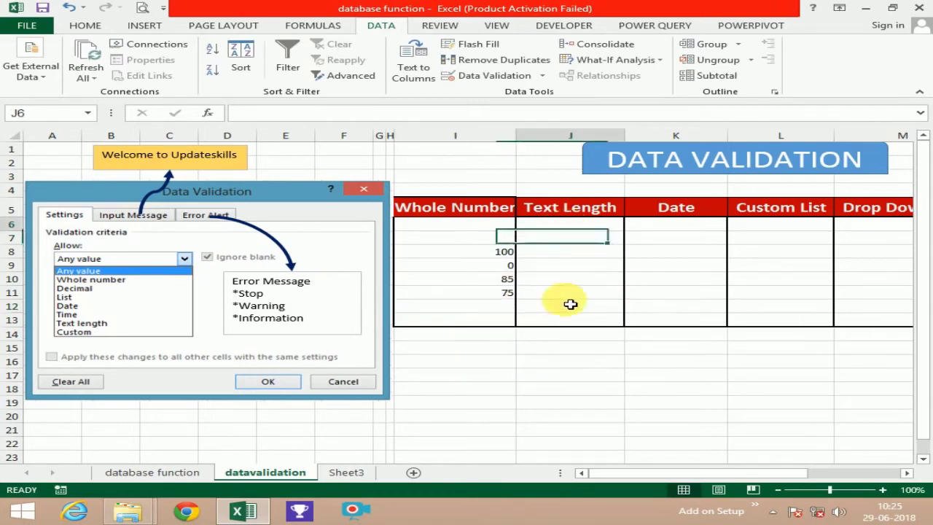
left_click(568, 229)
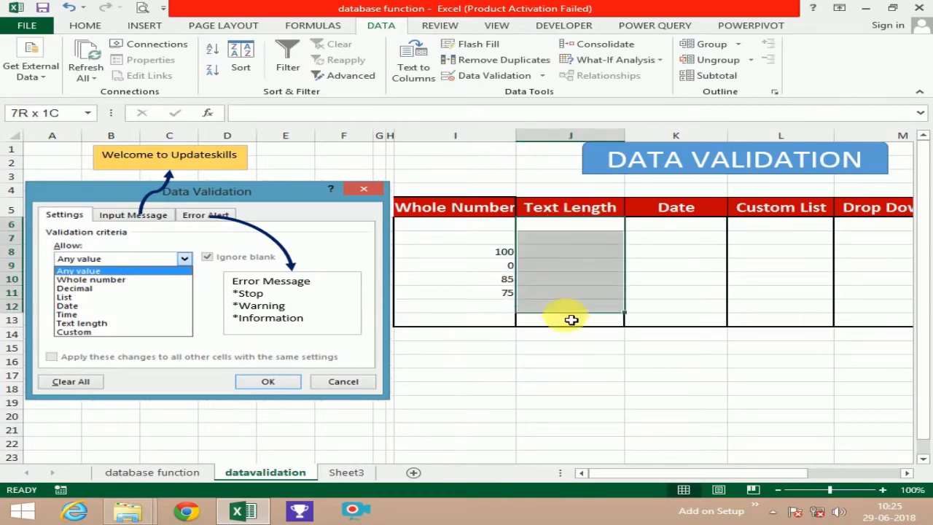
left_click_drag(571, 228, 571, 320)
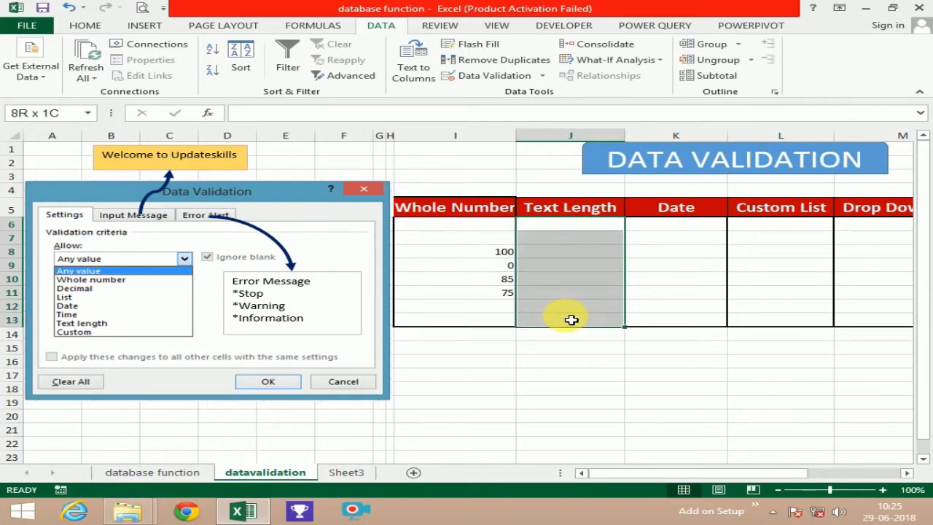
left_click_drag(571, 319, 571, 320)
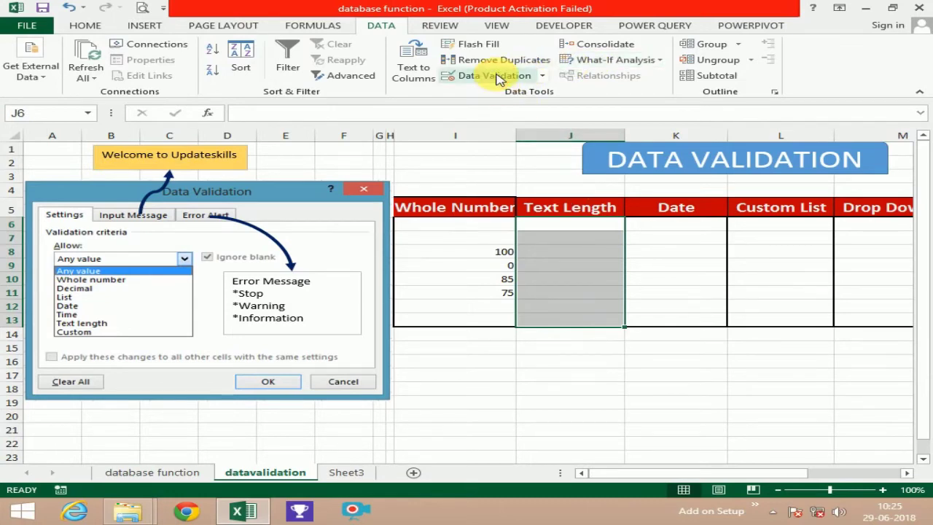
Allow only text length less than or equal to 8 in those cells.
left_click(496, 76)
left_click(436, 183)
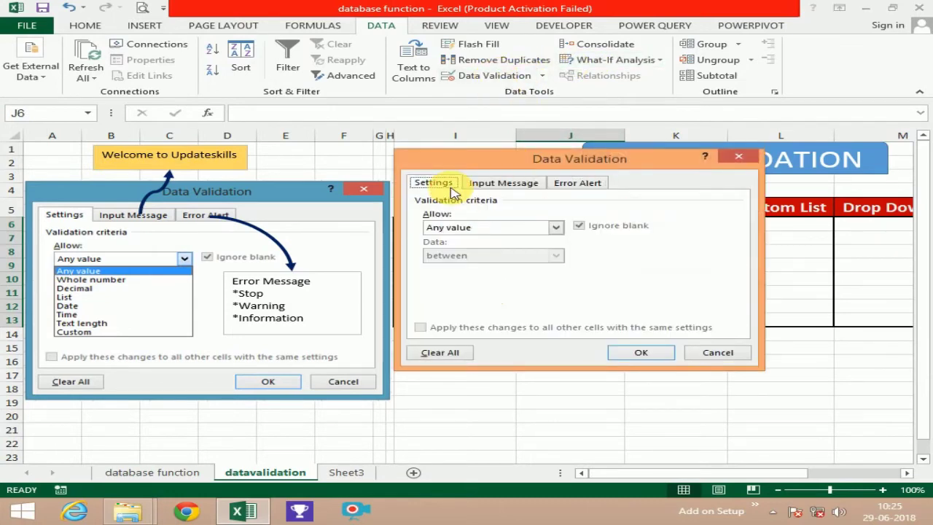
left_click(459, 228)
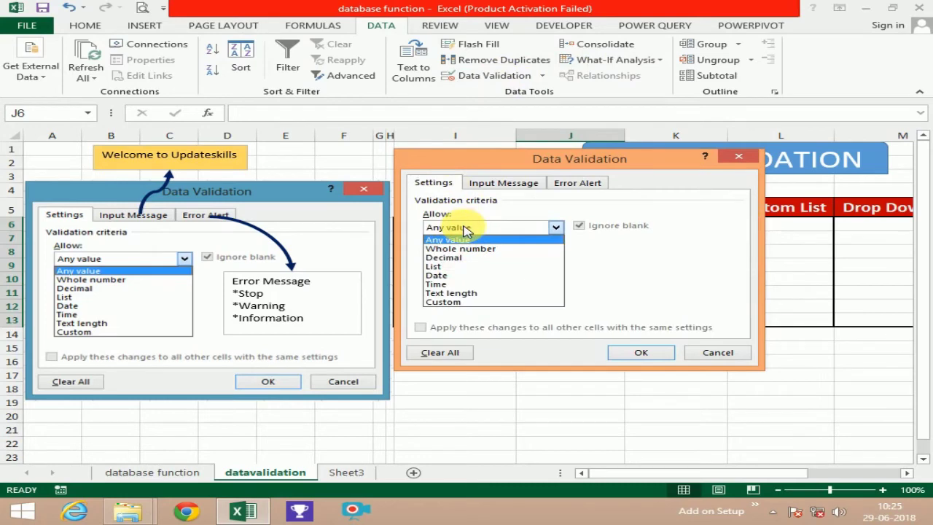
left_click(457, 292)
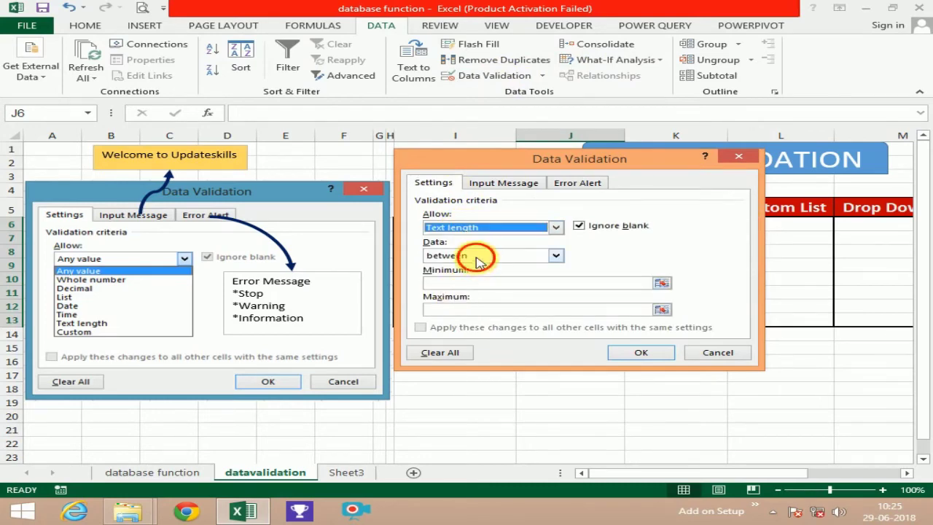
left_click(476, 256)
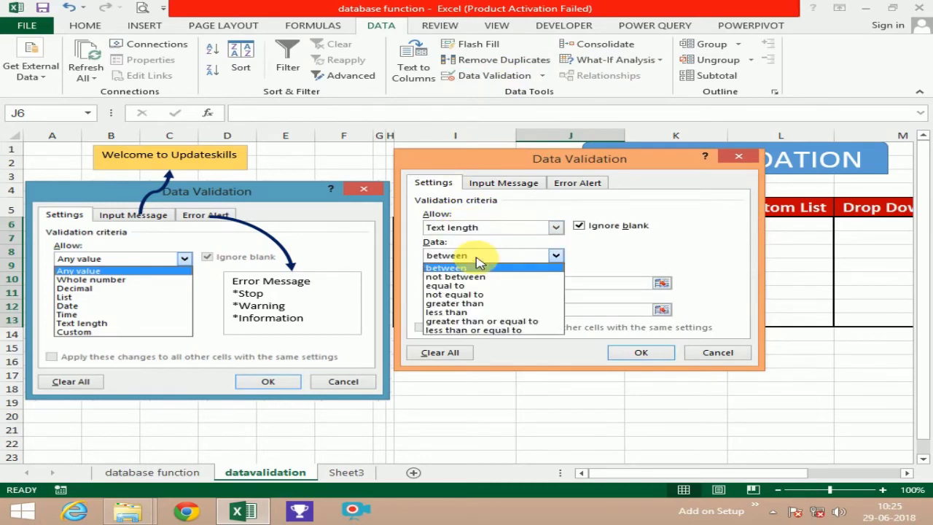
left_click(467, 330)
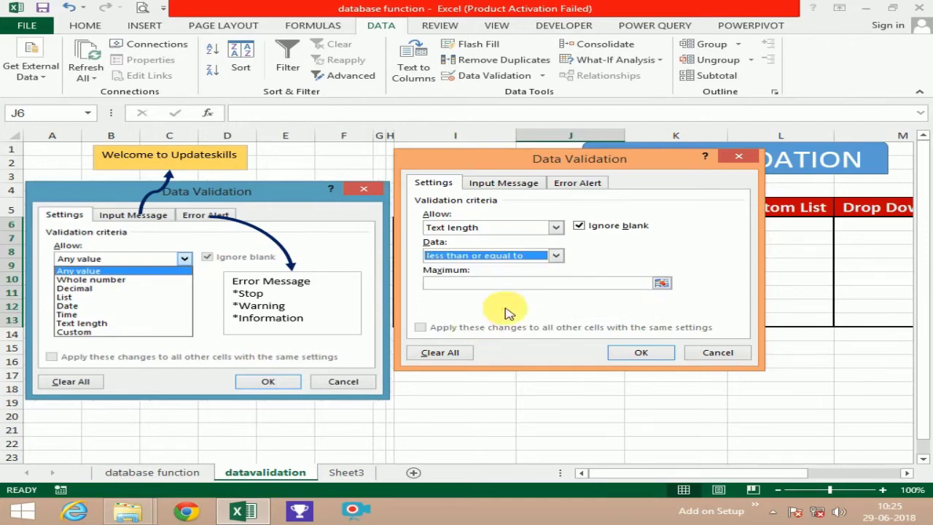
left_click(508, 284)
type("8")
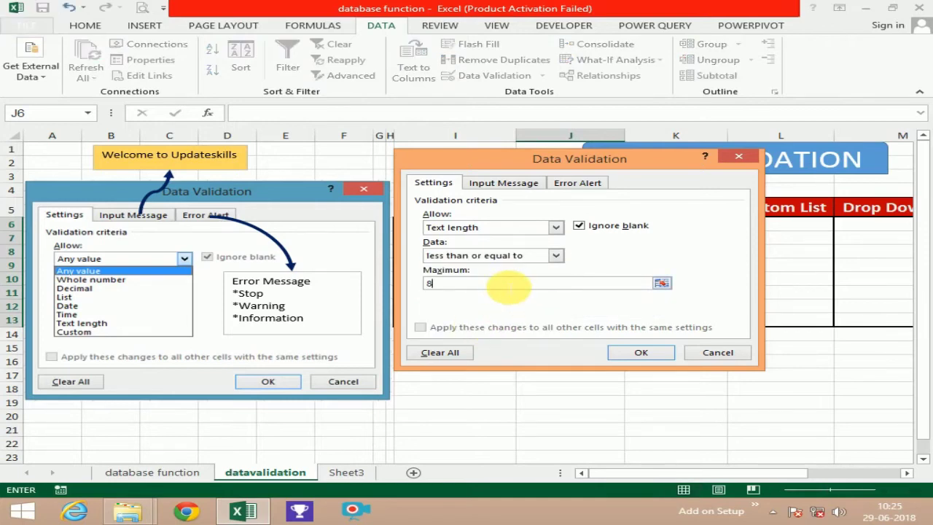
left_click(641, 354)
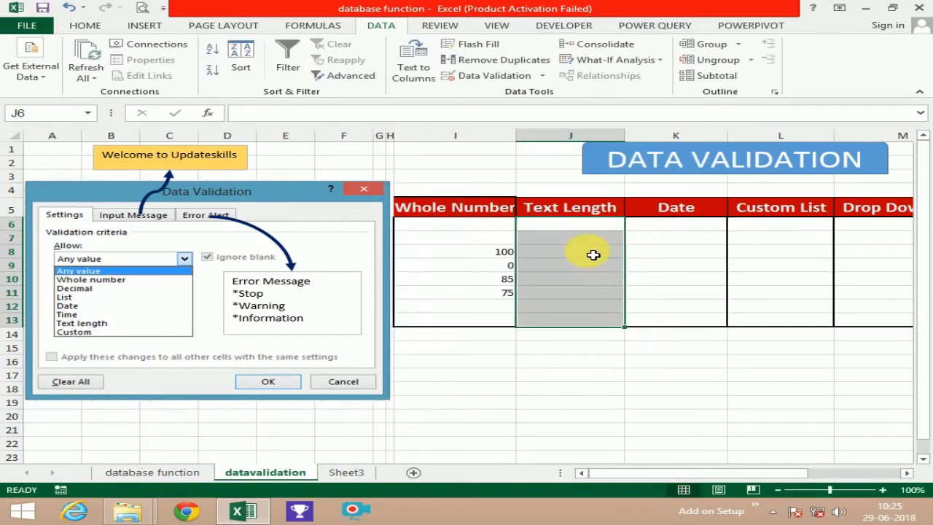
Enter two short names in J6 and J7.
type("Raml")
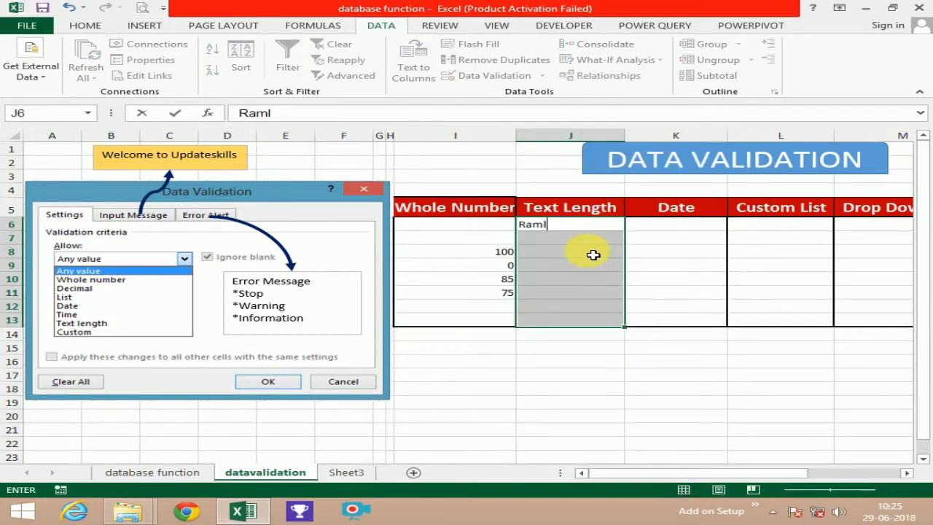
type("al")
key("Return")
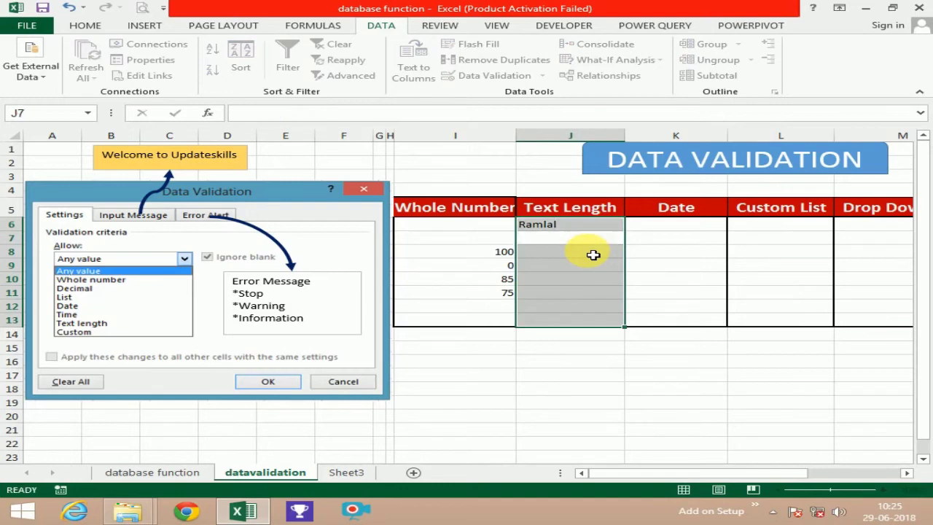
type("shirish")
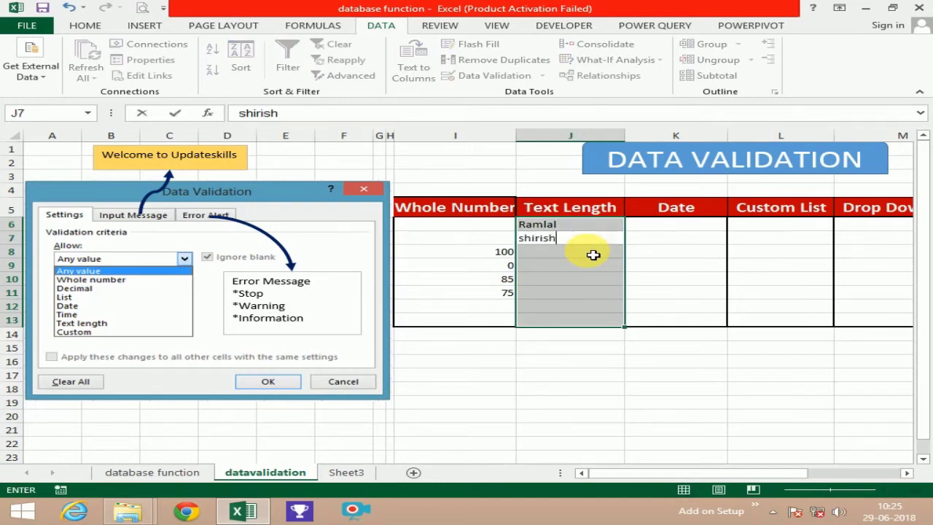
key("Return")
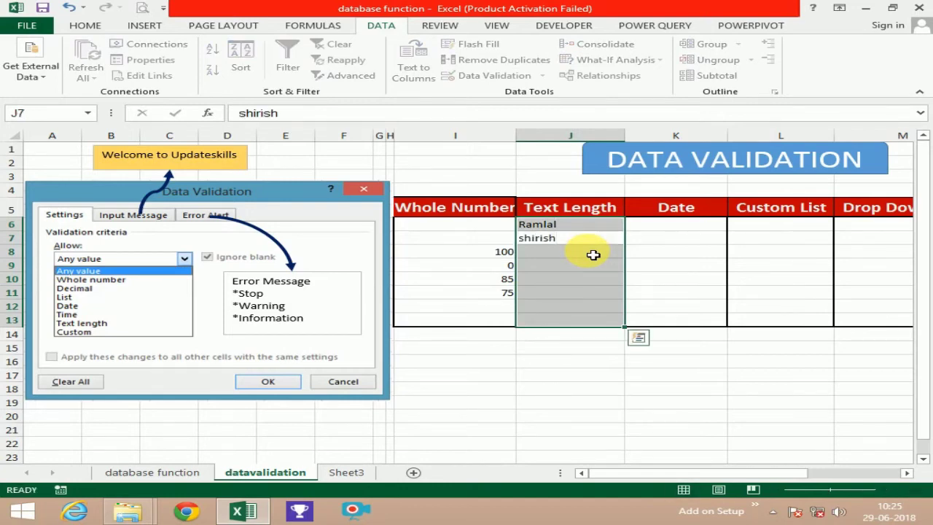
key("Return")
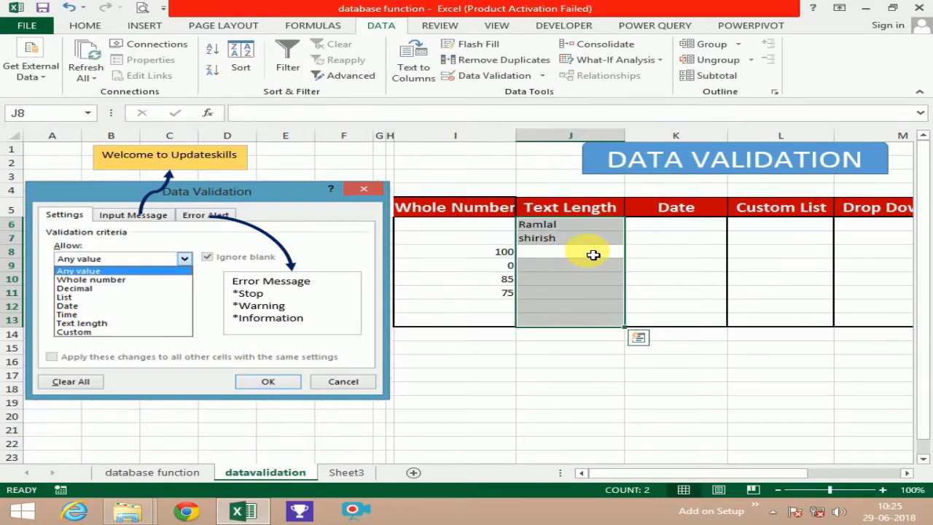
Try an over-long name in J8, cancel the rejection, then enter hello in J10.
type("amir mi")
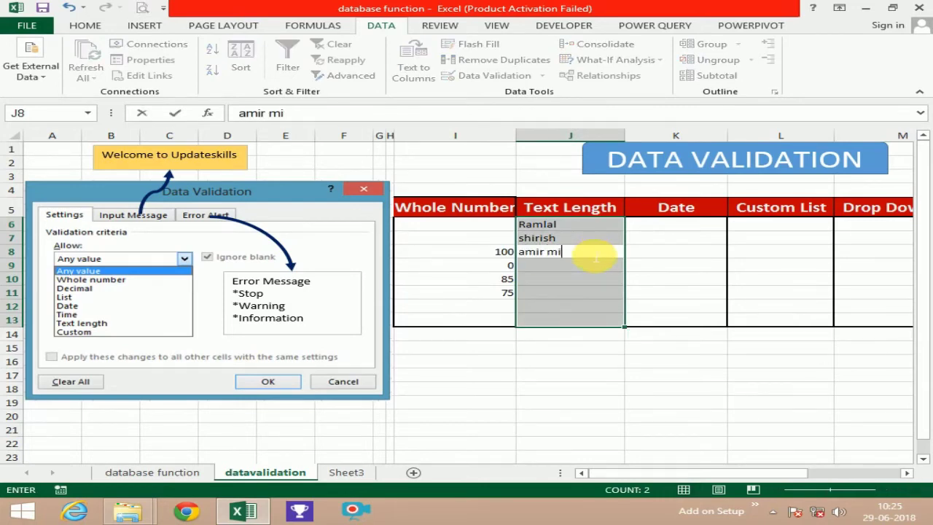
type("ra")
key("BackSpace")
type("za")
key("Return")
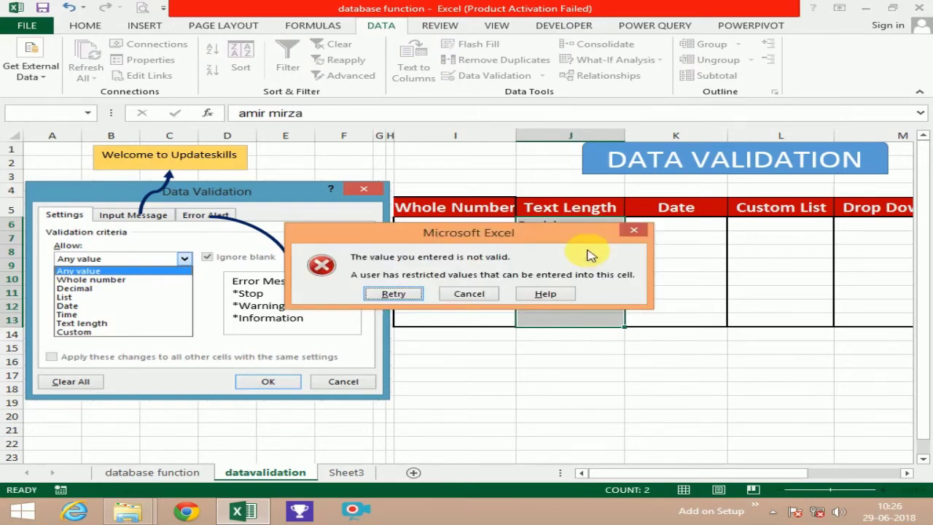
left_click(481, 294)
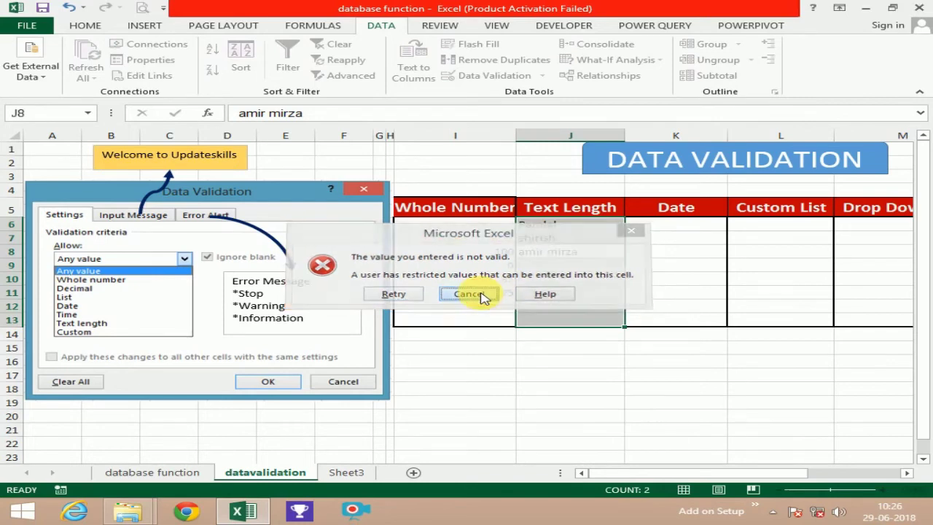
left_click(576, 306)
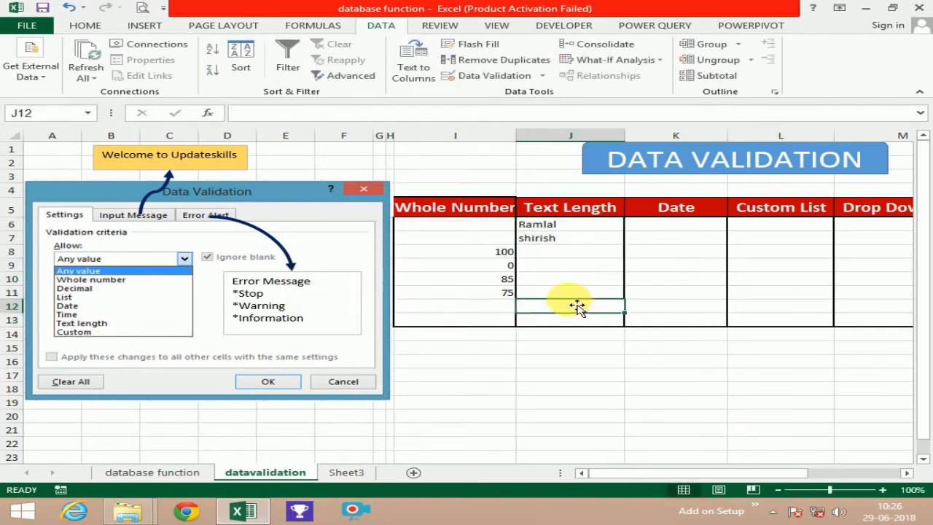
left_click(573, 282)
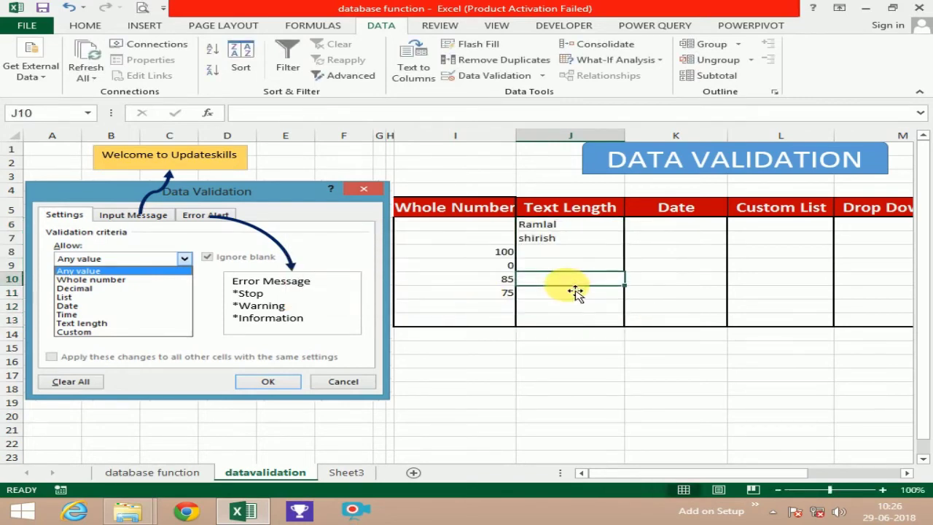
type("hello")
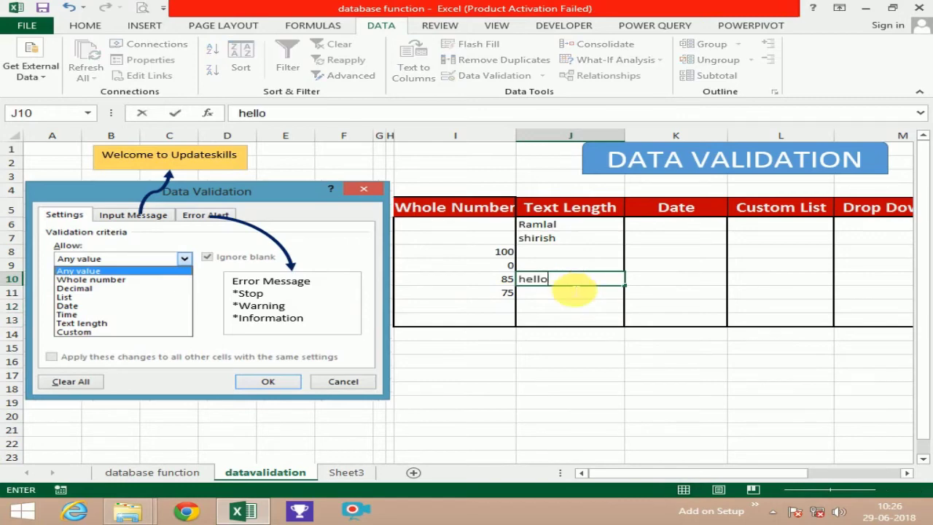
key("Return")
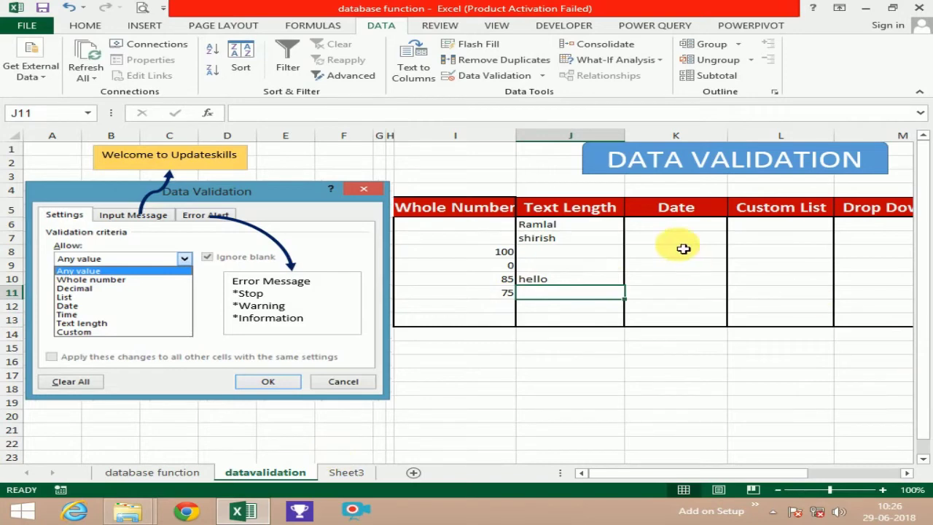
Select K6:K13 and allow only dates between 10-6-2018 and 30-6-2018.
left_click_drag(670, 223, 684, 329)
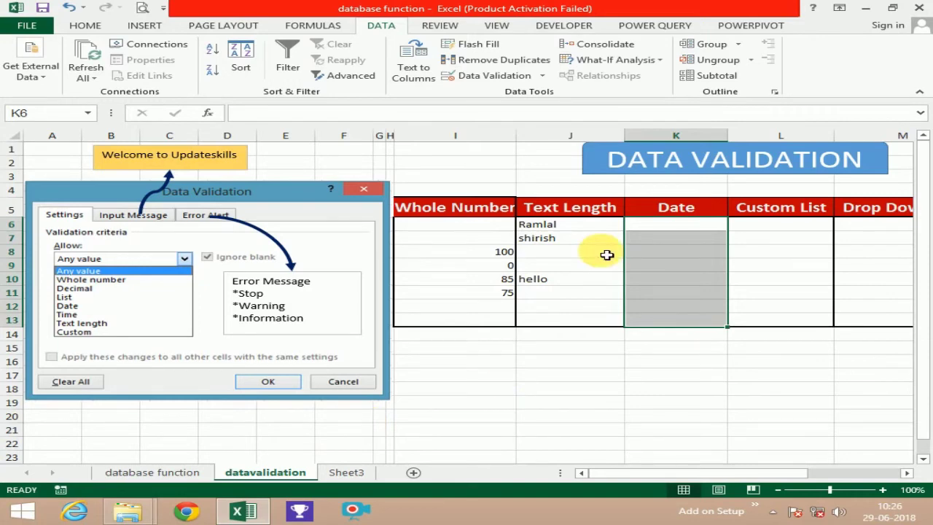
left_click(496, 75)
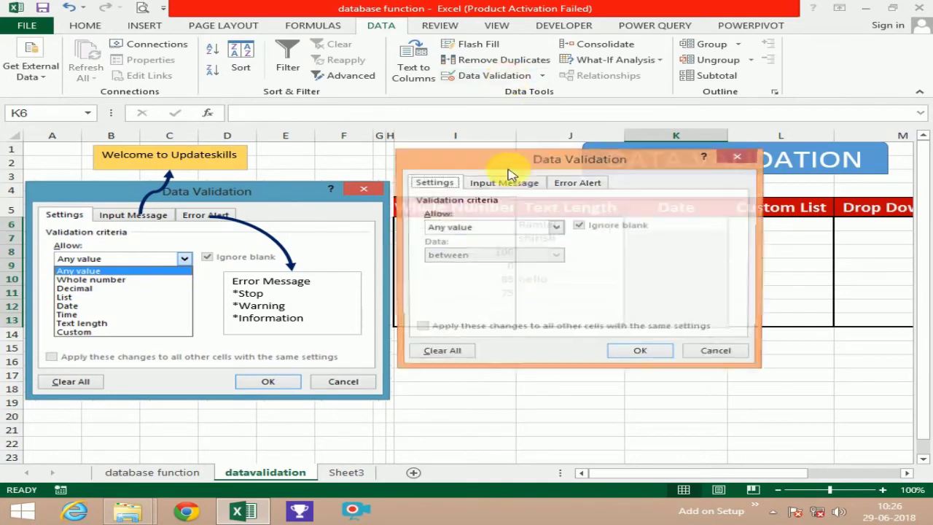
left_click(474, 228)
left_click(467, 275)
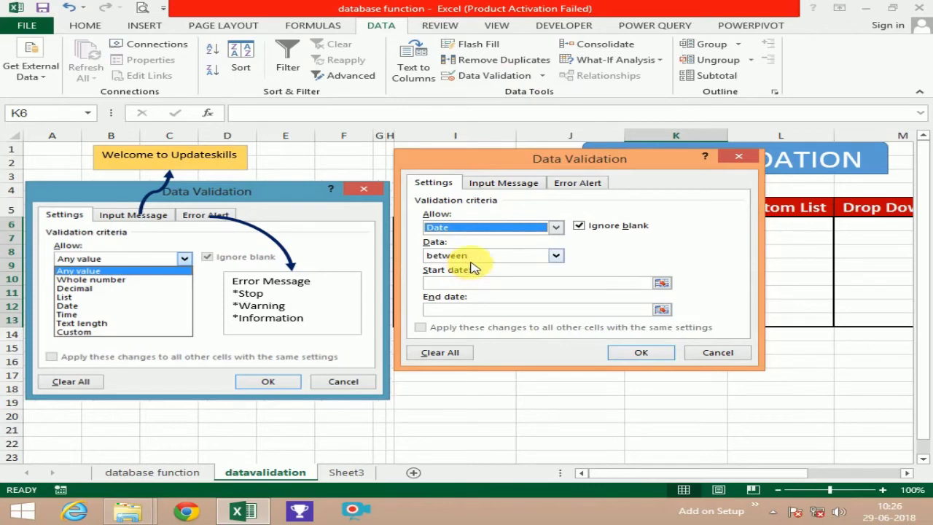
left_click(472, 257)
left_click(473, 264)
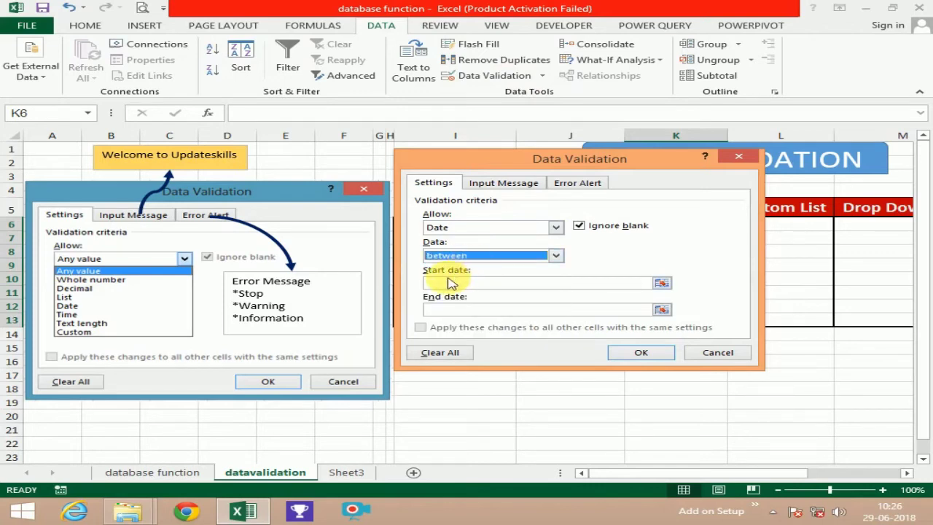
left_click(446, 285)
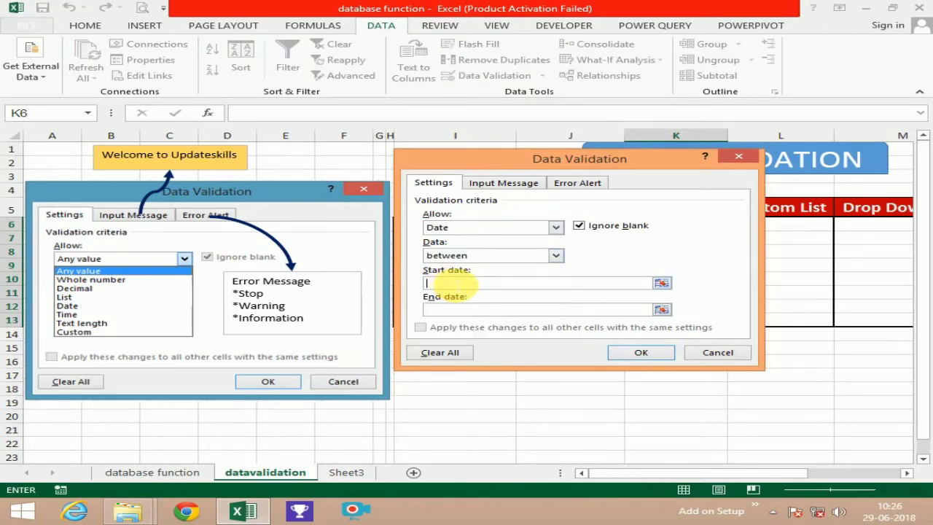
type("10-6-")
type("2018")
left_click(467, 300)
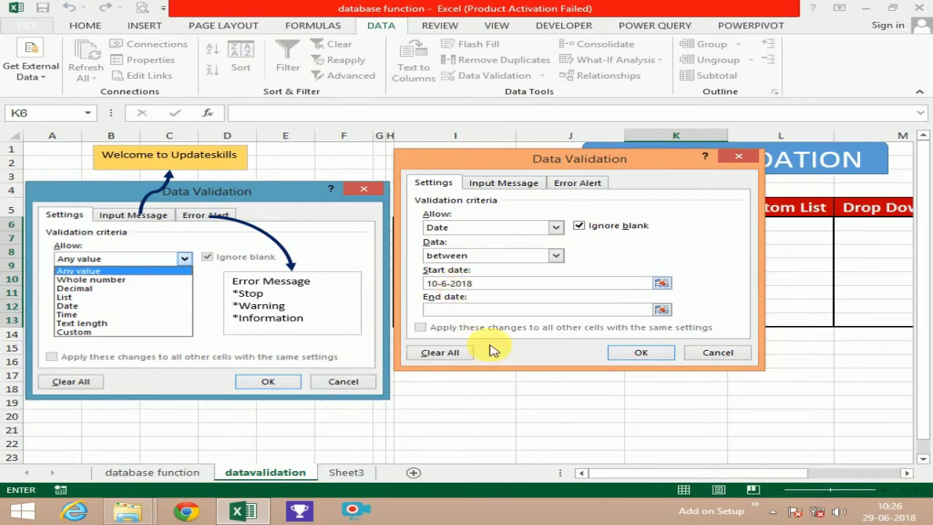
type("30-6-")
type("2018")
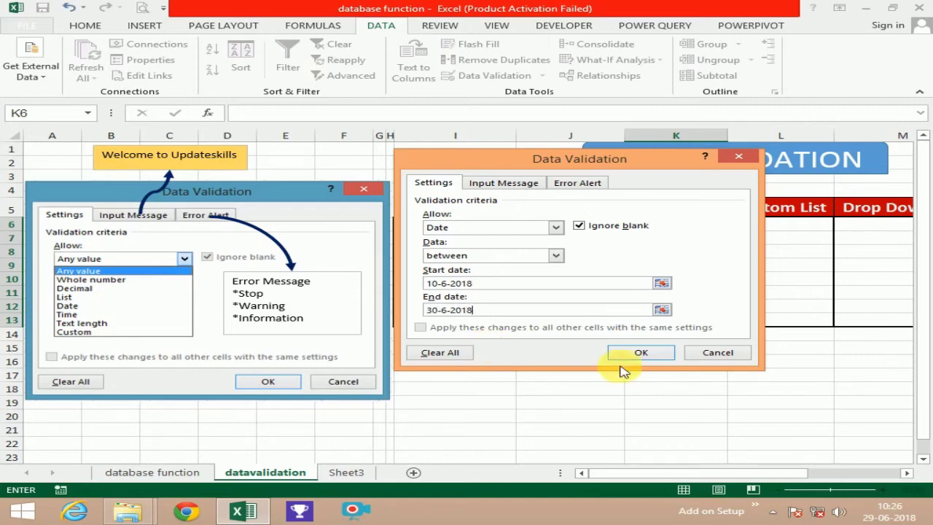
left_click(644, 353)
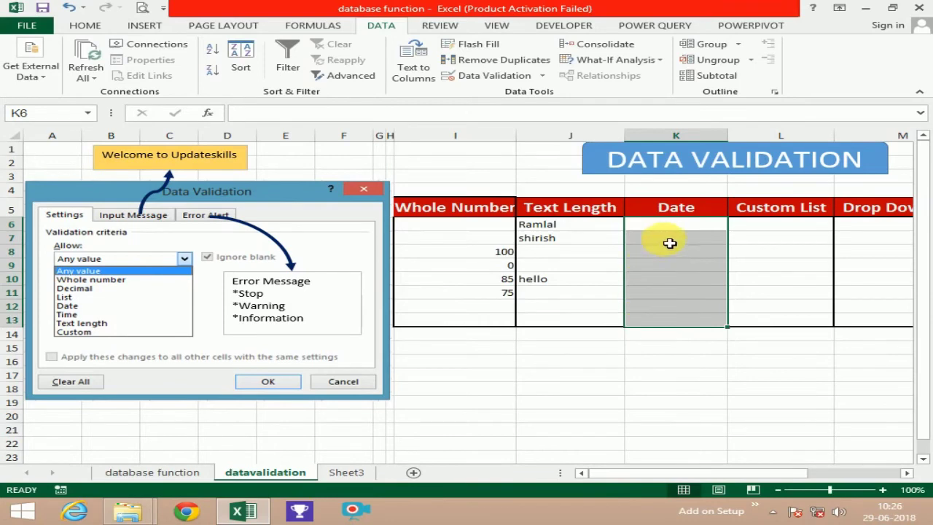
Enter 25-06-2018 in K7 and 15-6-2018 in K11; cancel the rejected 1-7-2018 in K9.
left_click(665, 242)
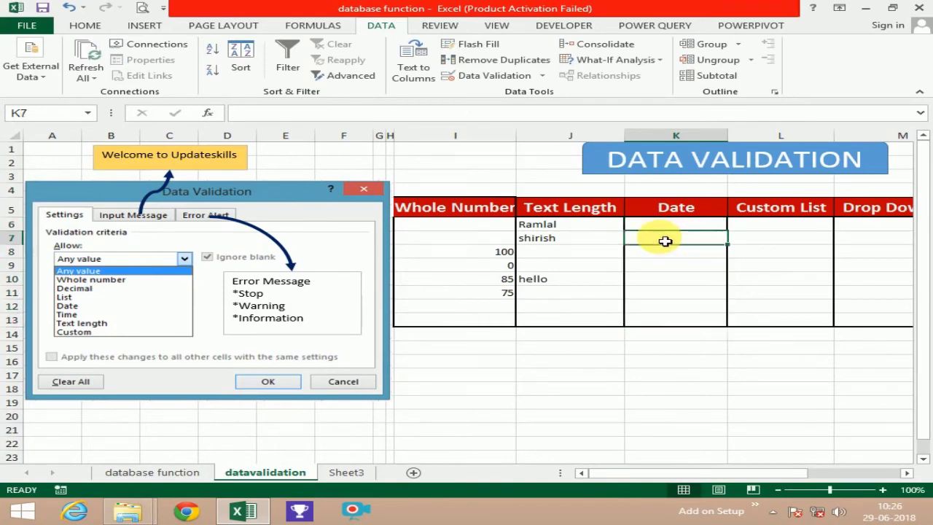
type("25-06-")
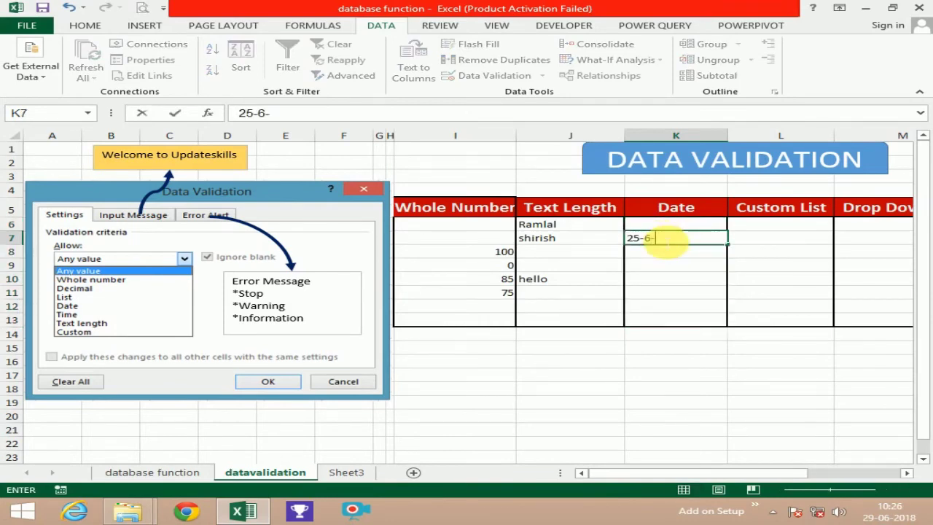
type("2018")
key("Return")
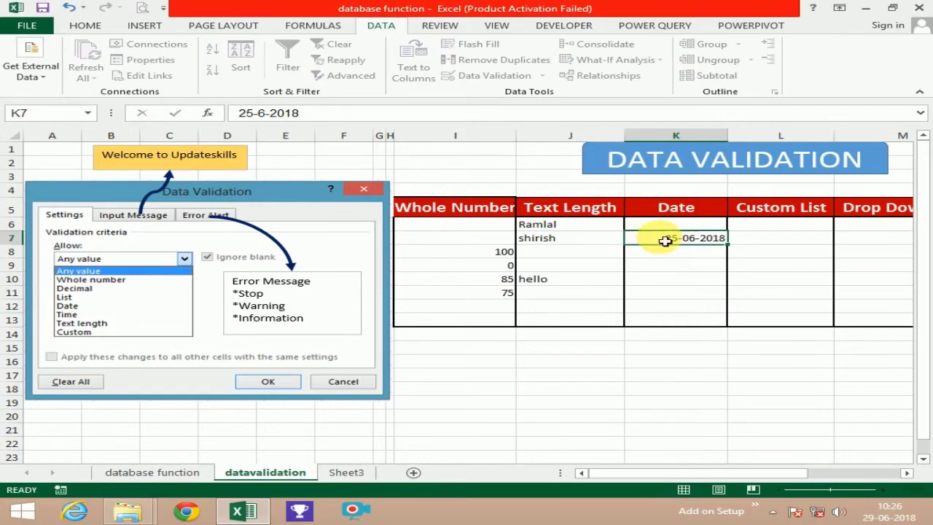
left_click(663, 272)
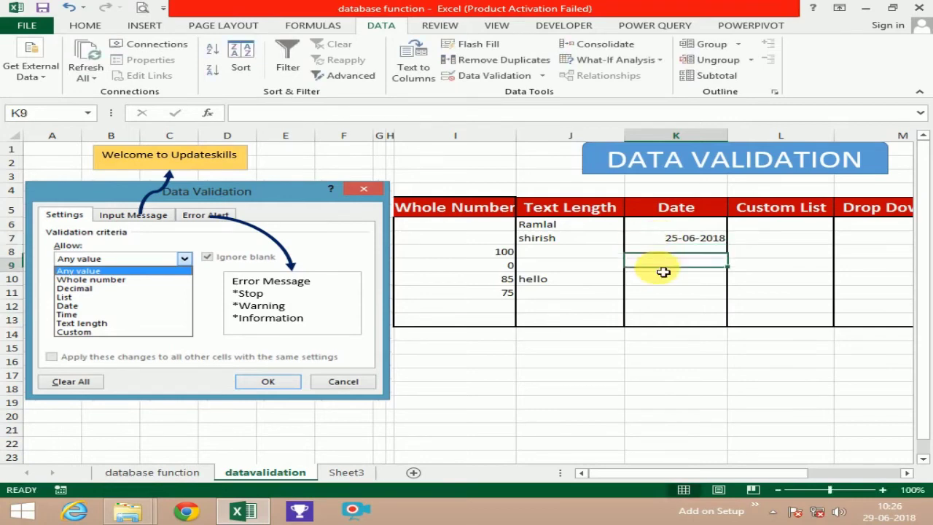
type("1-")
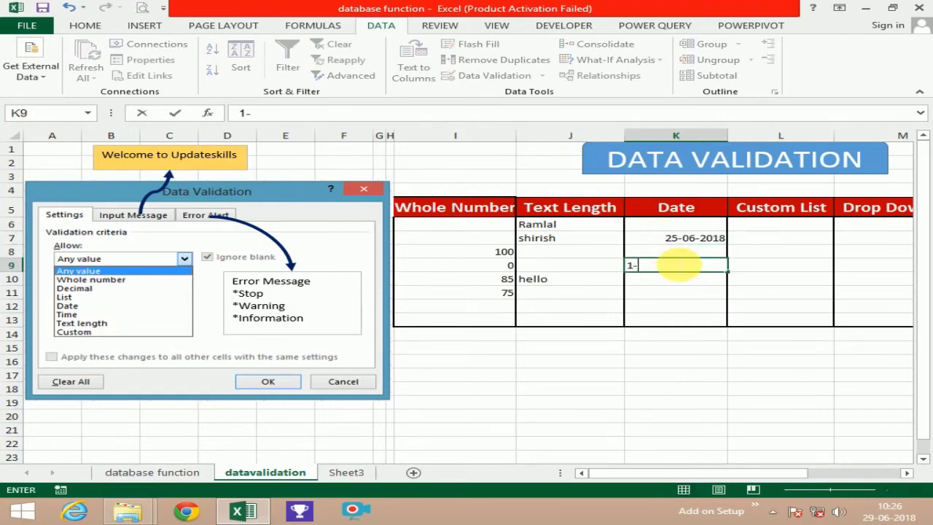
type("7-2018")
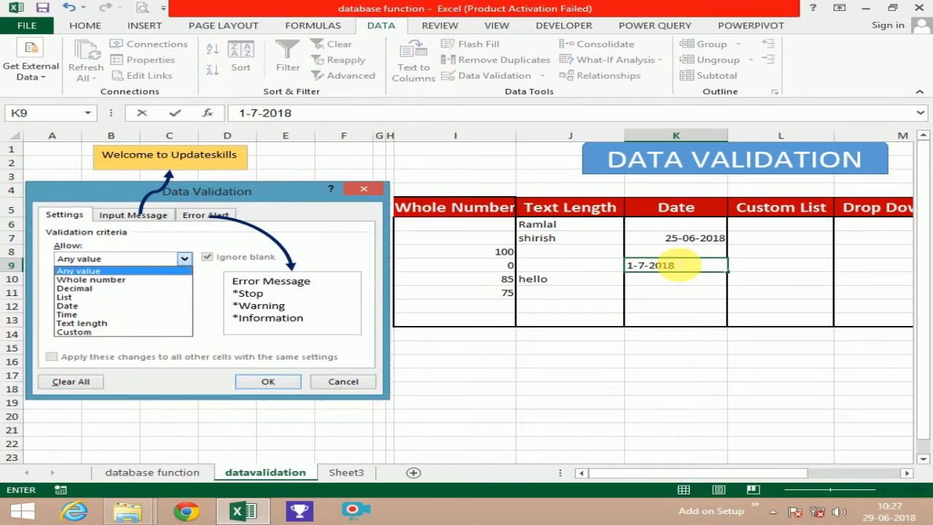
key("Return")
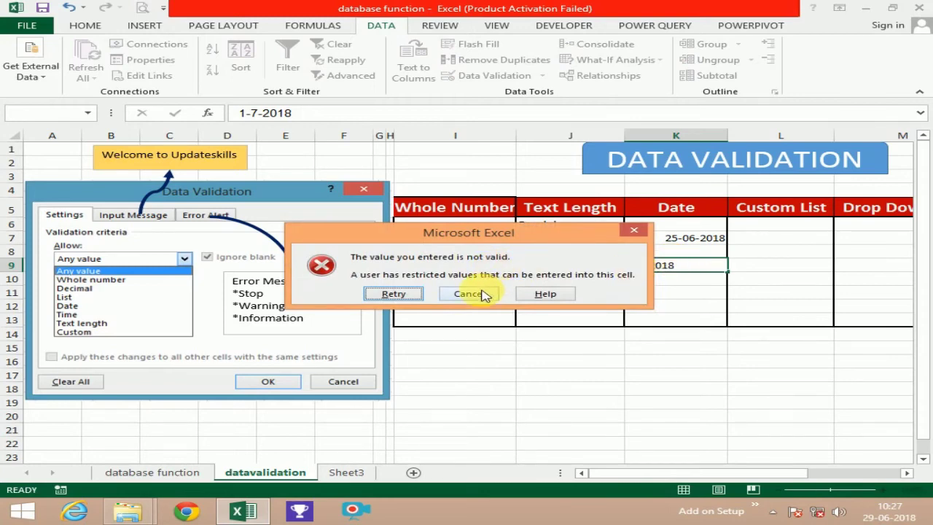
left_click(474, 294)
left_click(678, 293)
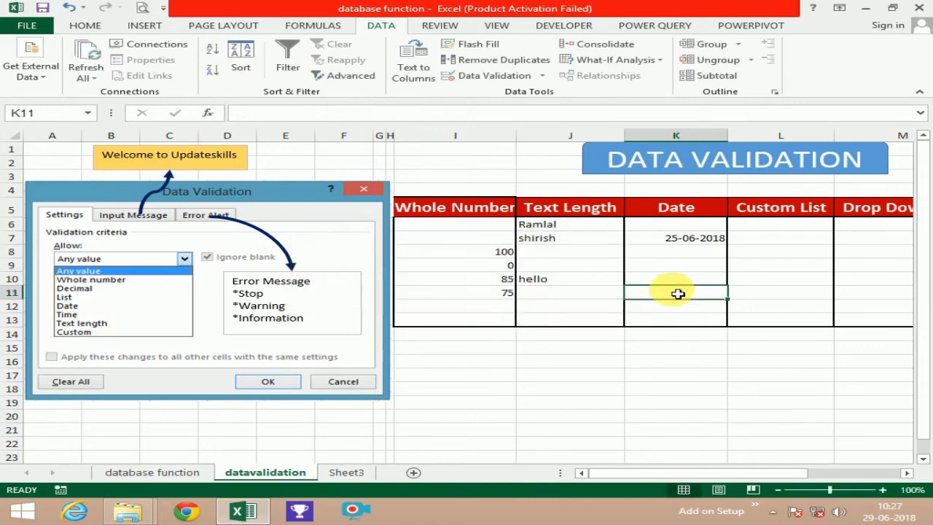
type("15-")
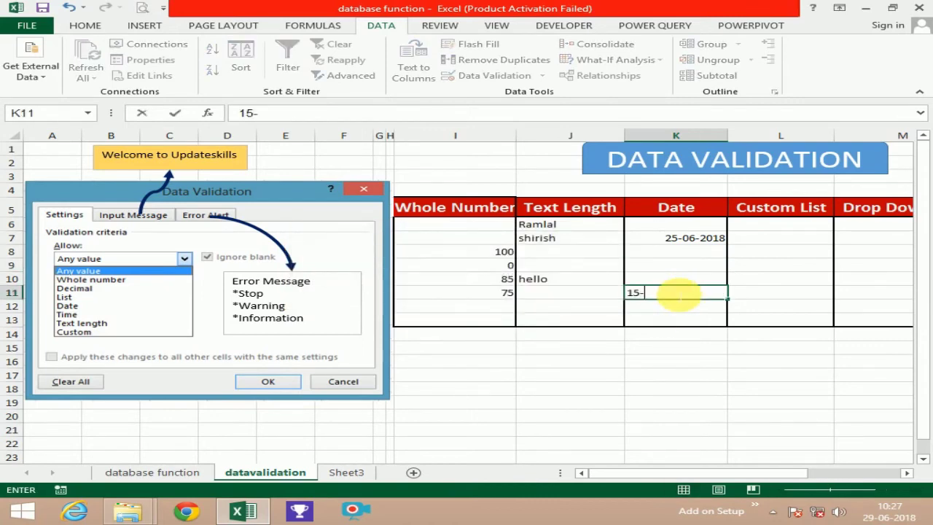
type("6-2018")
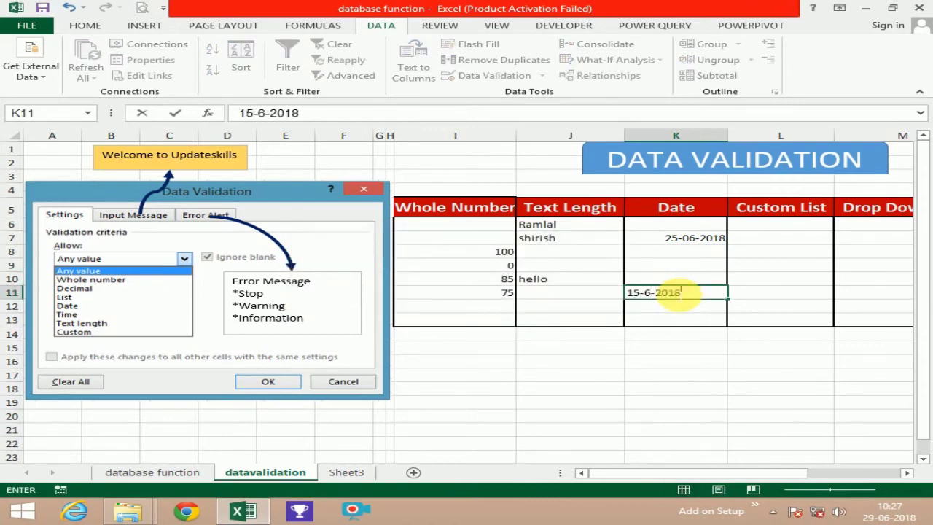
key("Return")
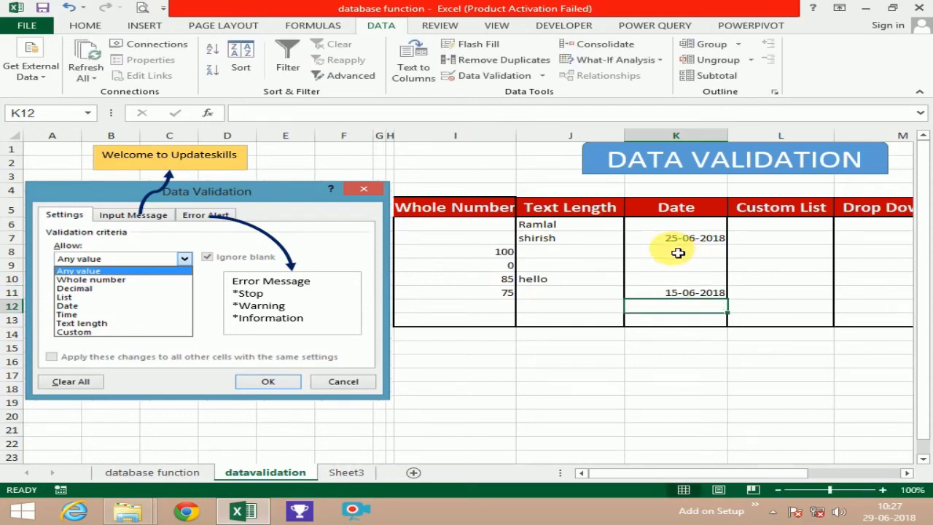
Give cells L6:L13 a List validation with source MUMBAI,DELHI,PUNE.
left_click(765, 284)
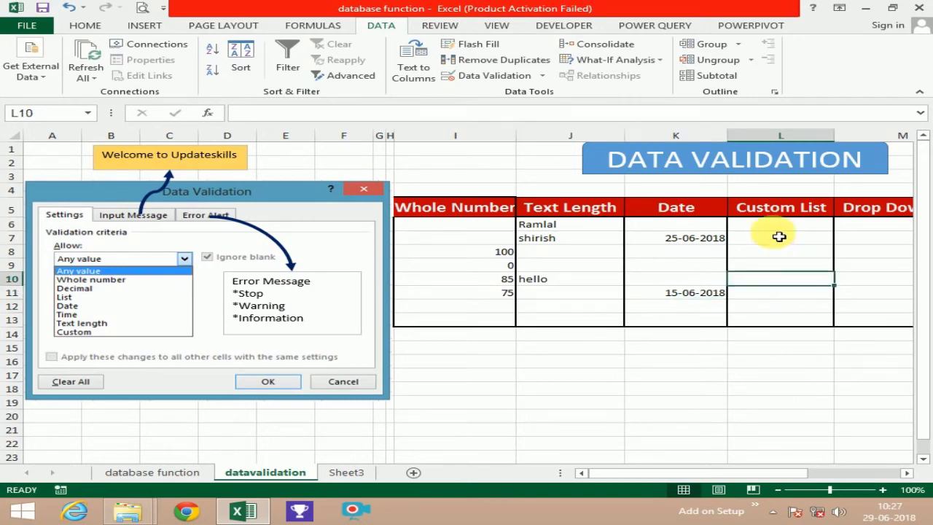
left_click_drag(775, 230, 776, 323)
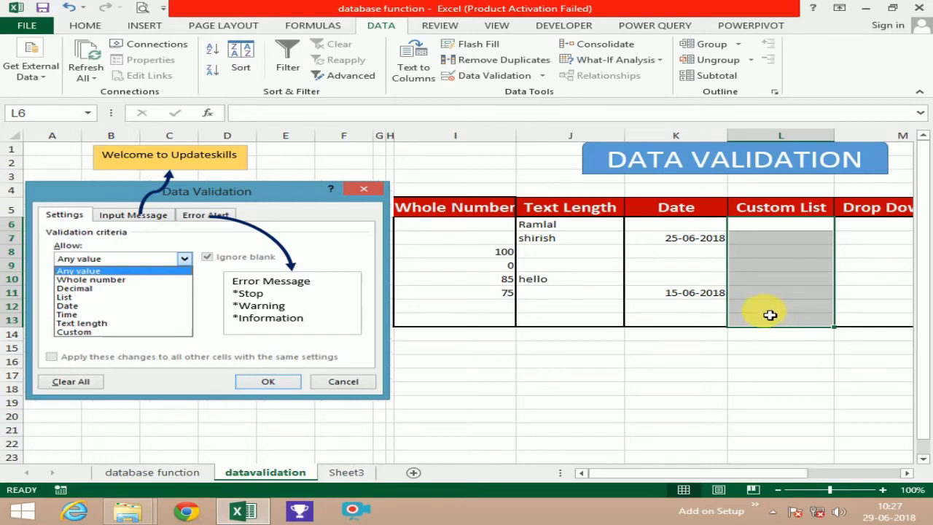
left_click(493, 75)
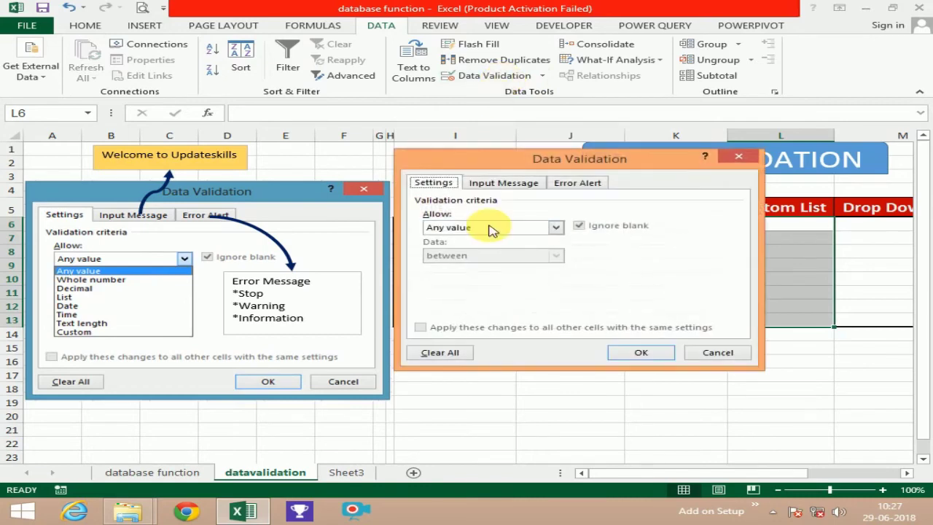
left_click(493, 228)
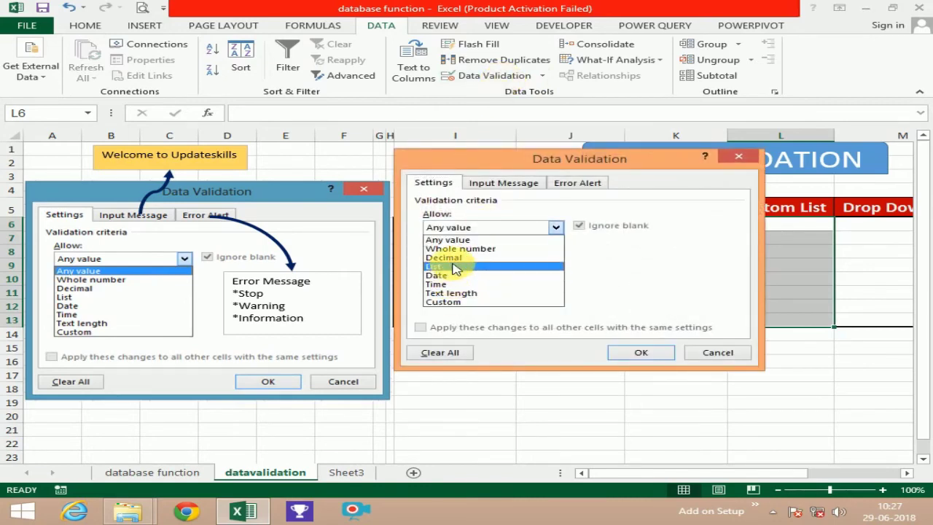
left_click(448, 266)
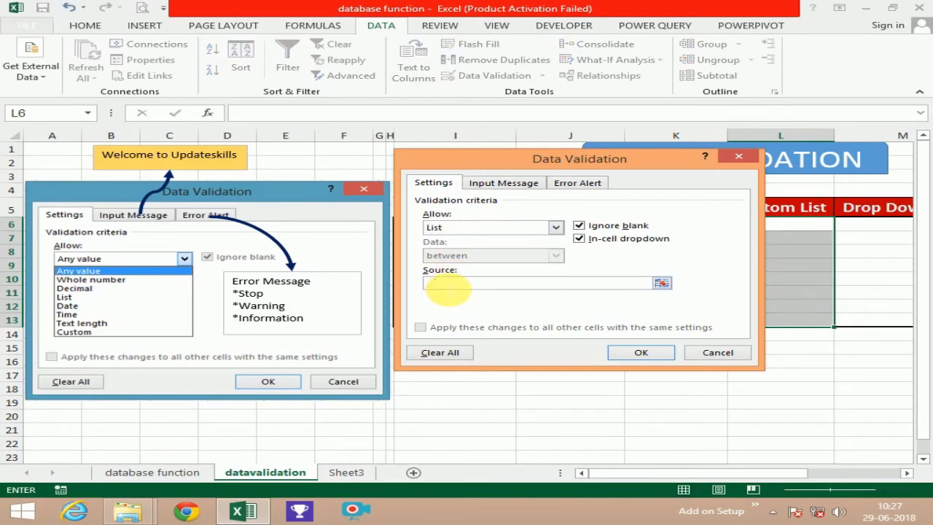
type("MUMBAI")
type(",DELHI,")
type("PUNE")
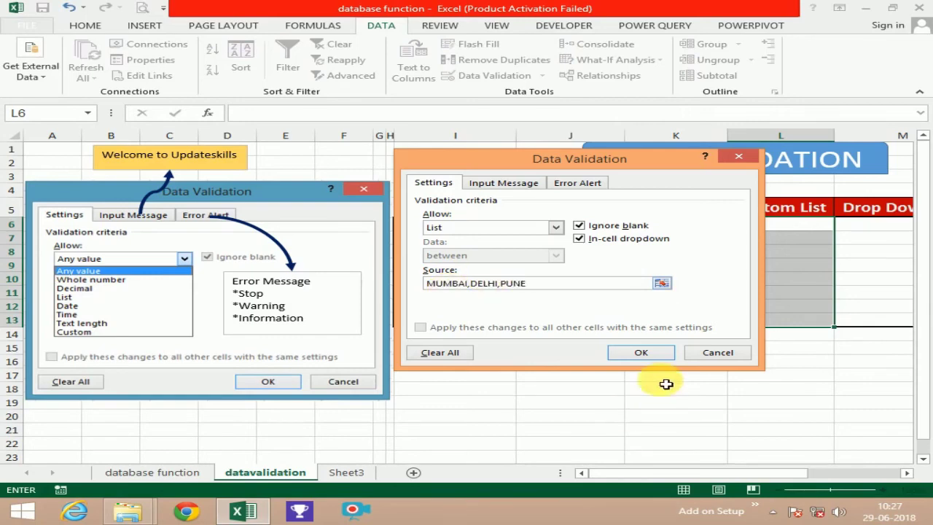
left_click(651, 353)
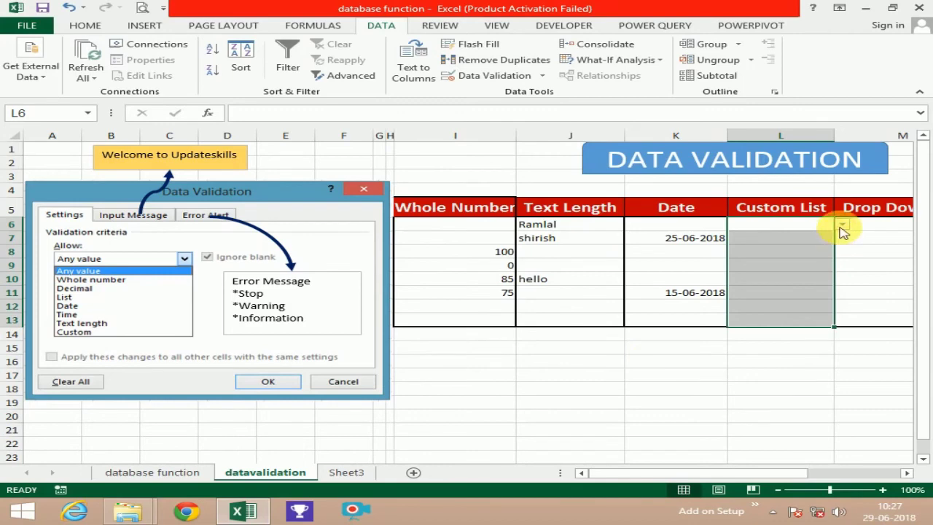
Pick MUMBAI for L6, DELHI for L9 and PUNE for L11 from the in-cell drop-downs.
left_click(843, 225)
left_click(802, 236)
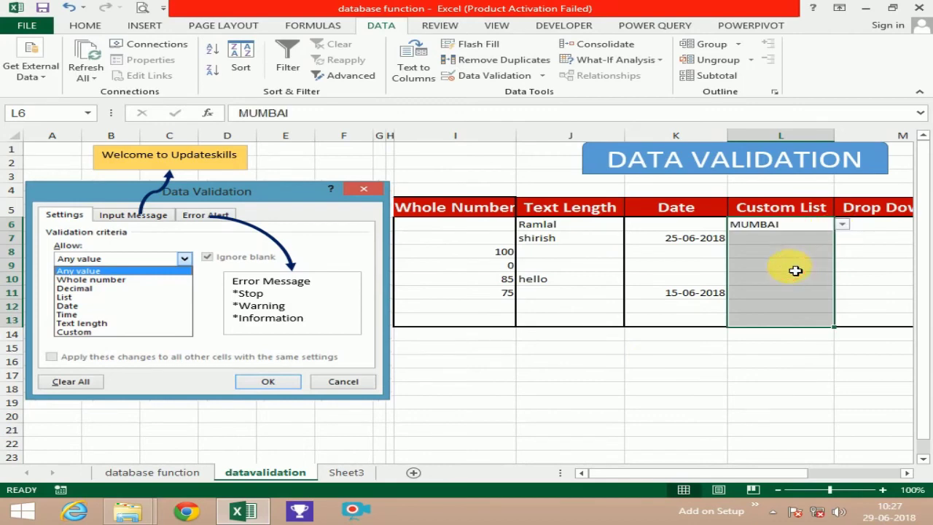
left_click(827, 267)
left_click(840, 266)
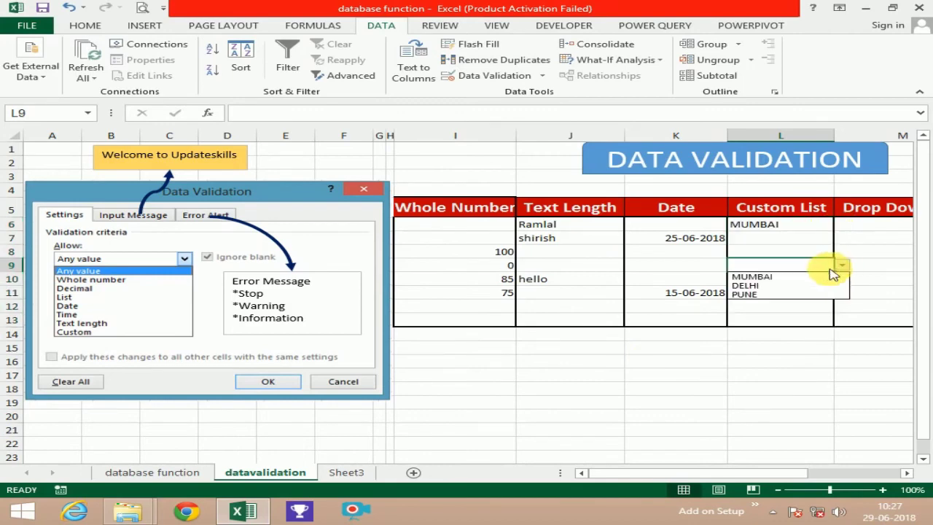
left_click(787, 285)
left_click(790, 299)
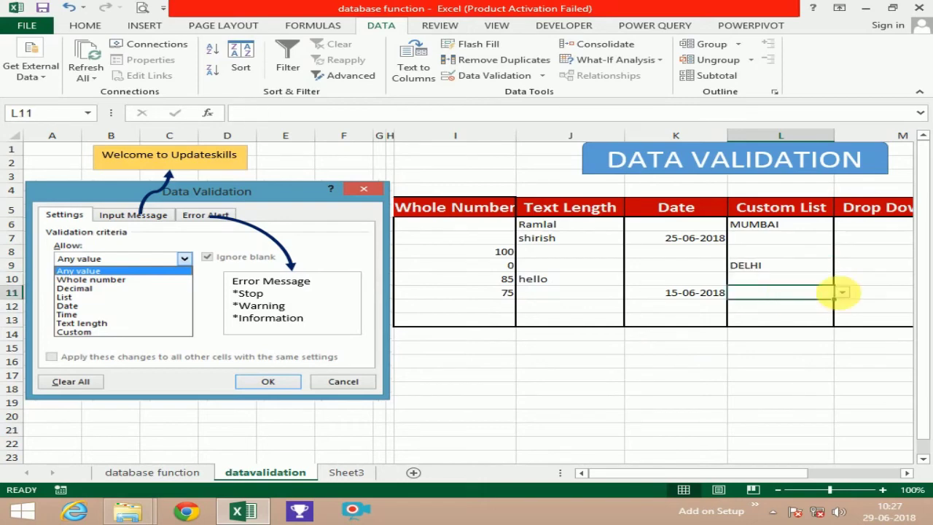
left_click(842, 293)
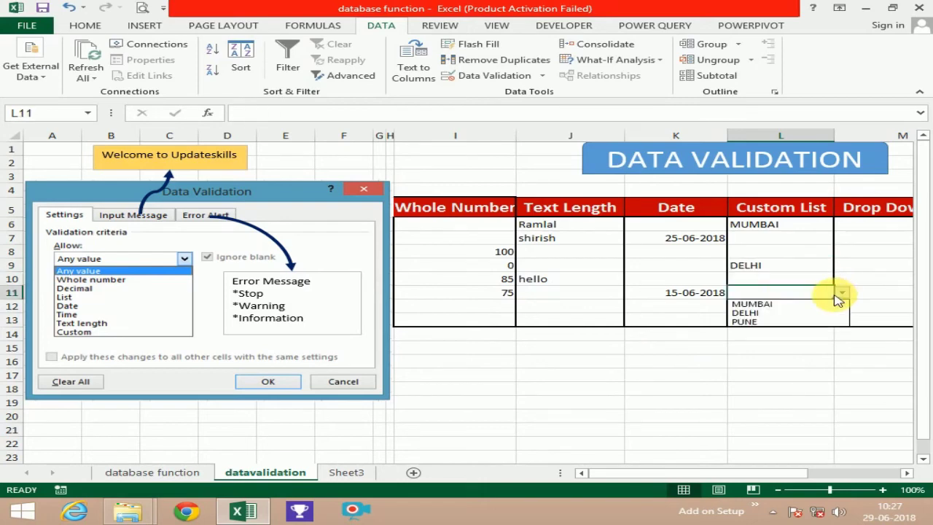
left_click(762, 321)
left_click(764, 356)
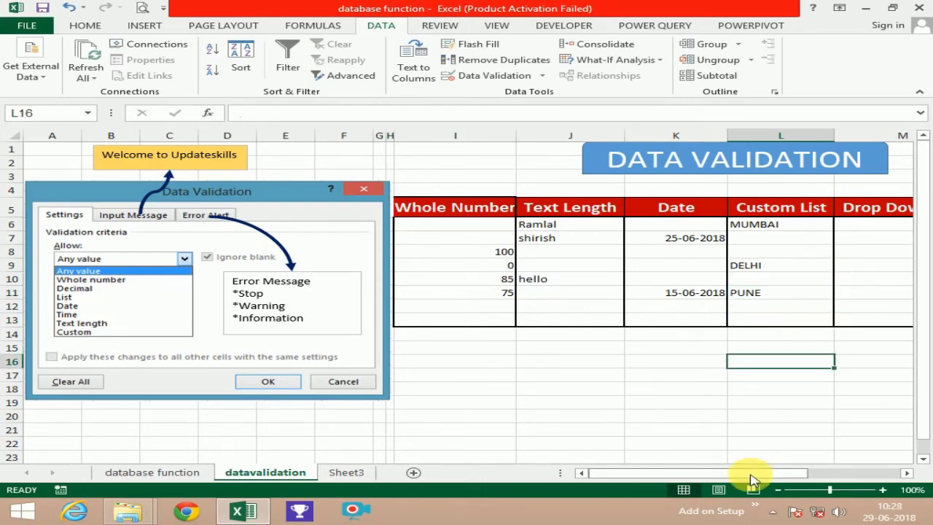
left_click_drag(754, 474, 861, 480)
Apply a List validation to M6:M13 using the city names in O6:O9 as source.
left_click(625, 295)
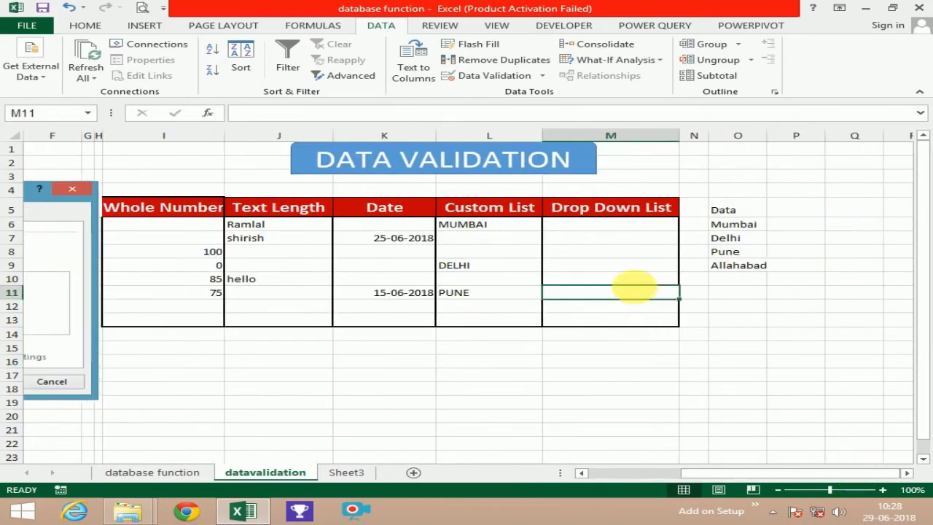
mouse_move(733, 224)
left_mouse_down()
mouse_move(741, 267)
mouse_move(731, 269)
left_mouse_up()
left_click_drag(633, 232, 620, 321)
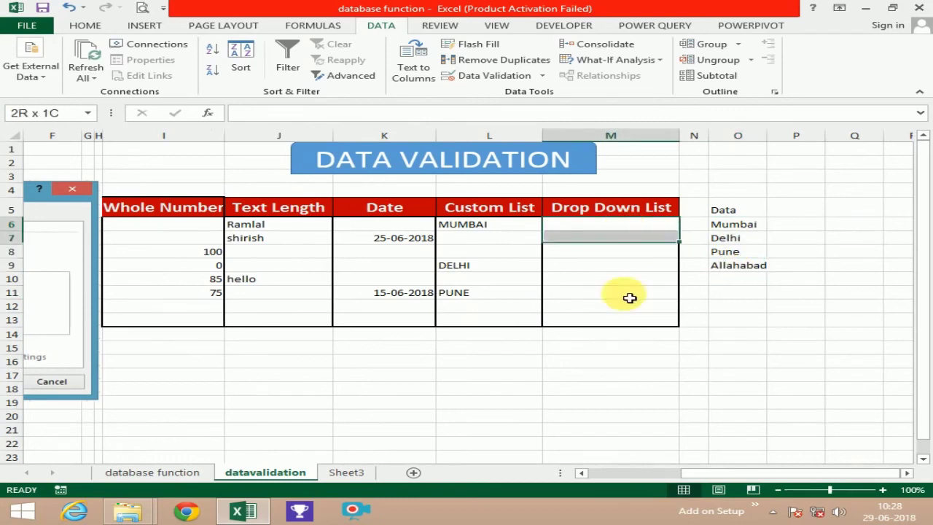
left_click(493, 76)
left_click(490, 228)
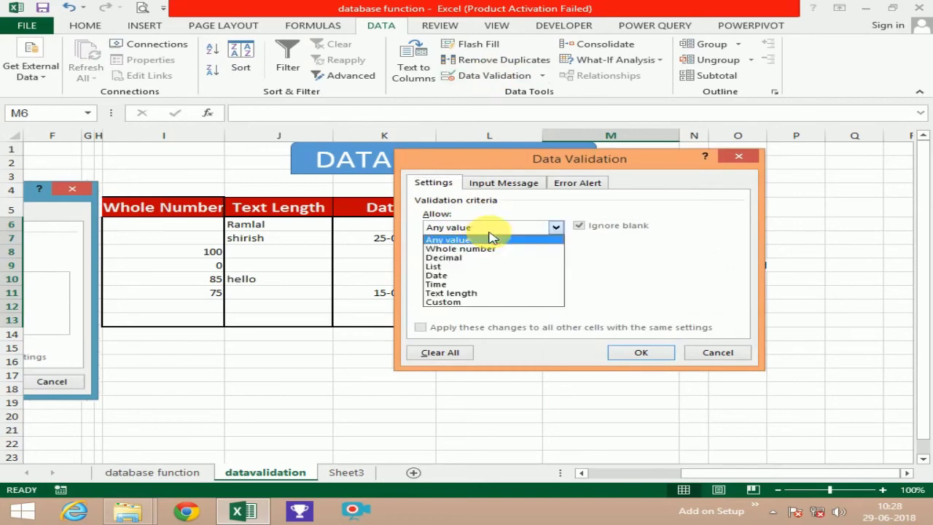
left_click(456, 269)
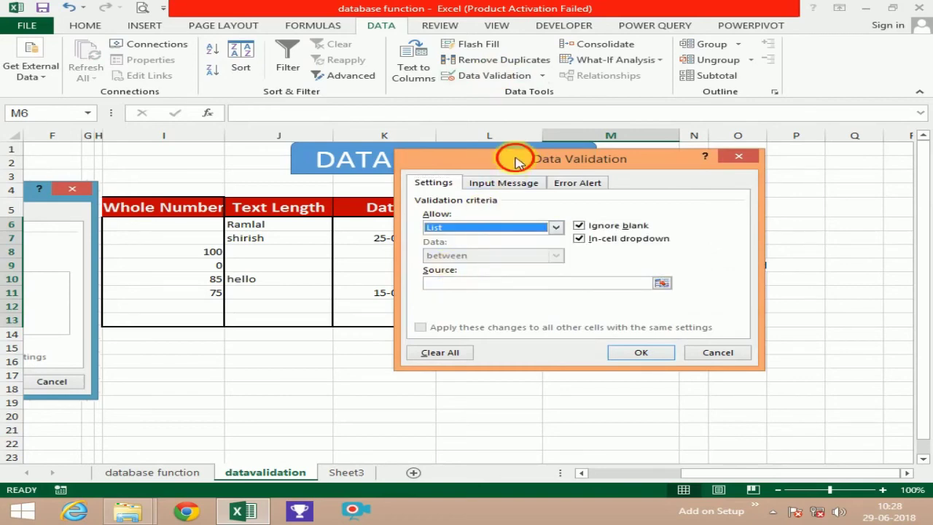
left_click_drag(506, 156, 372, 168)
left_click(403, 296)
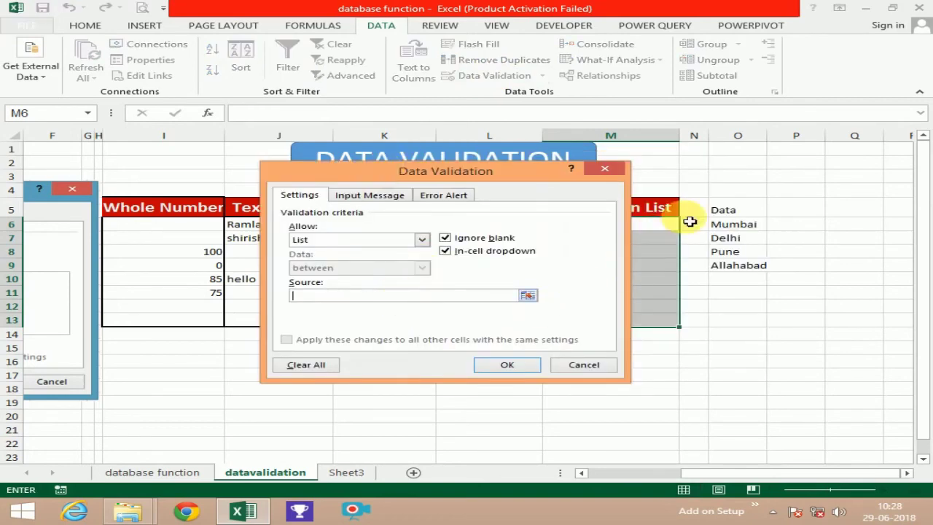
left_click_drag(733, 224, 731, 268)
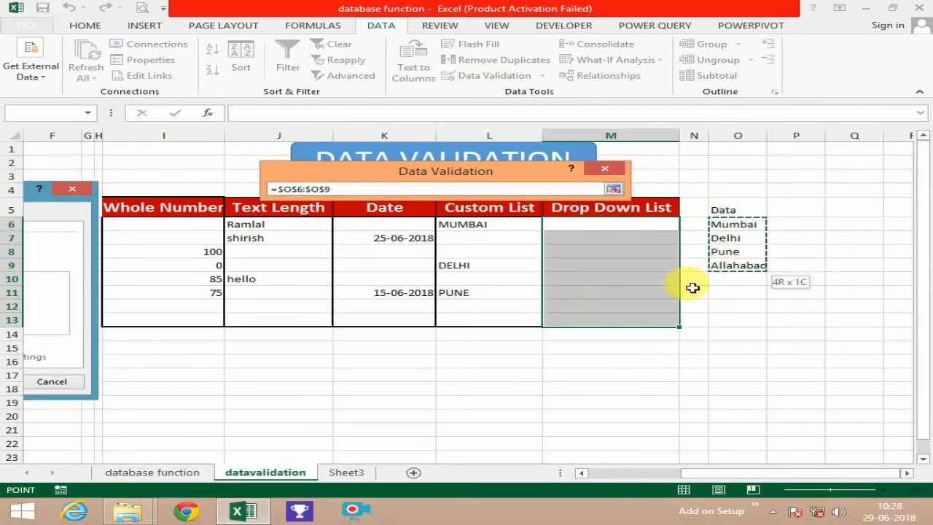
key("Return")
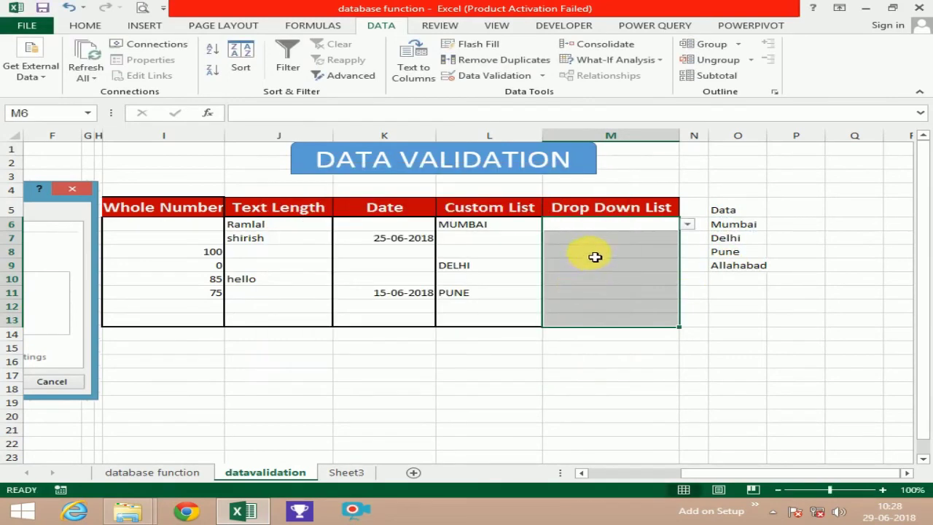
Choose Delhi from the drop-down in cells M8, M11 and M13.
left_click(594, 252)
left_click(688, 254)
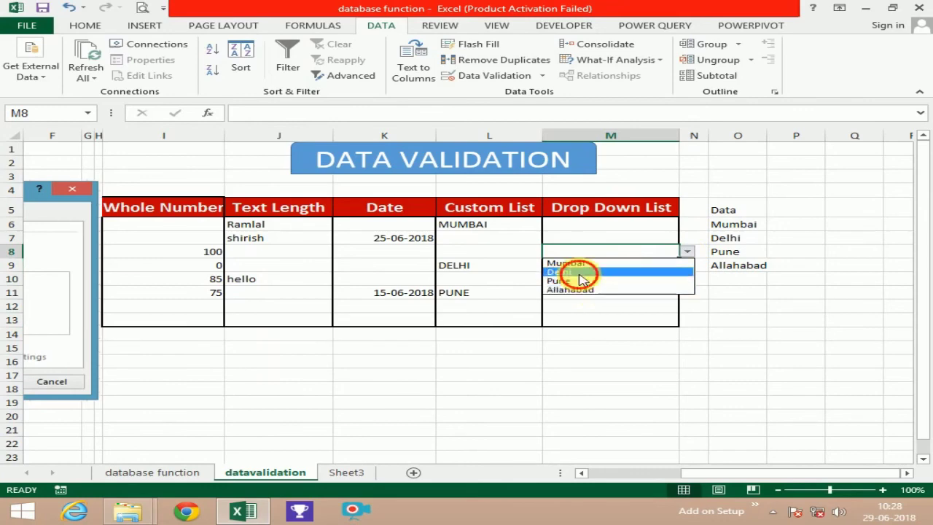
left_click(590, 271)
left_click(646, 295)
left_click(688, 292)
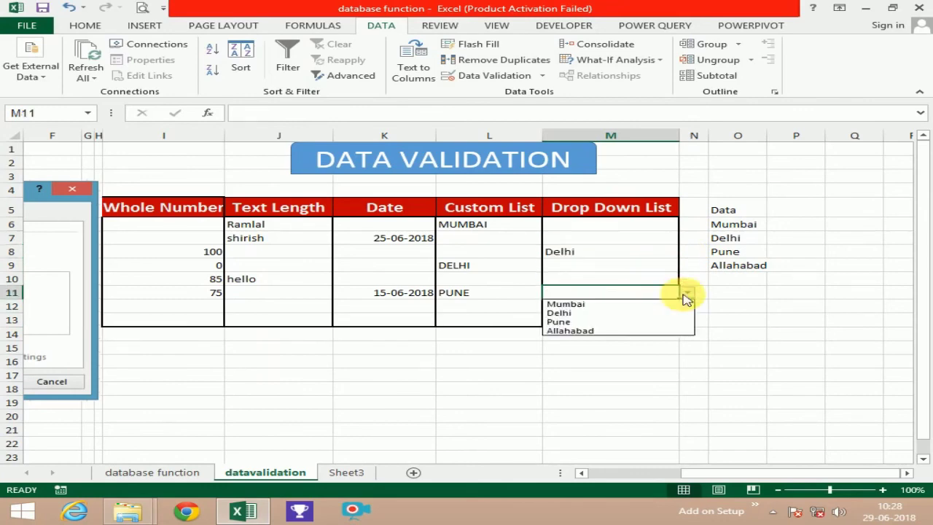
left_click(623, 314)
left_click(667, 318)
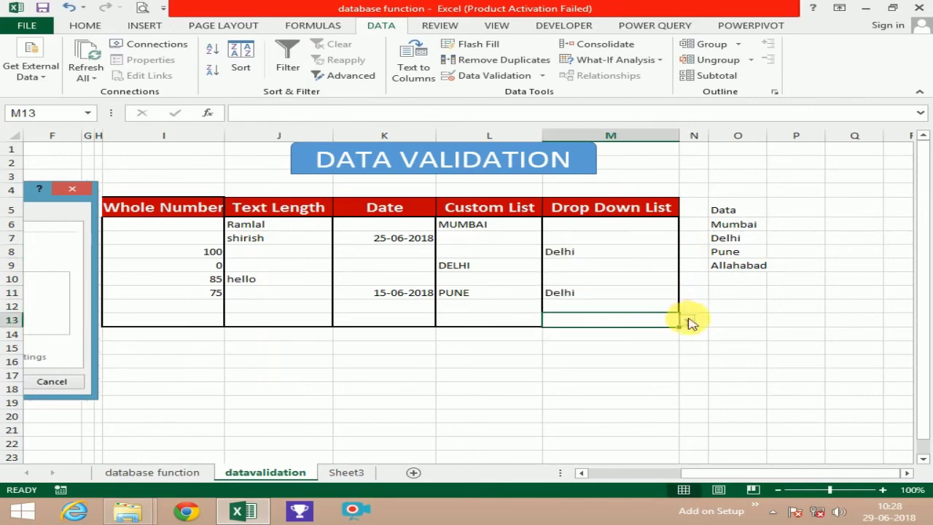
left_click(688, 320)
left_click(607, 342)
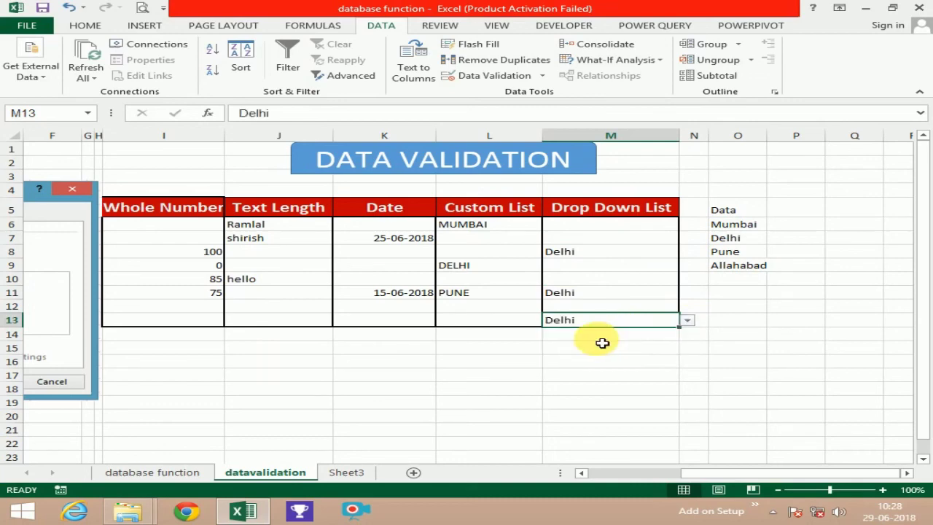
left_click(431, 358)
left_click_drag(696, 473, 614, 475)
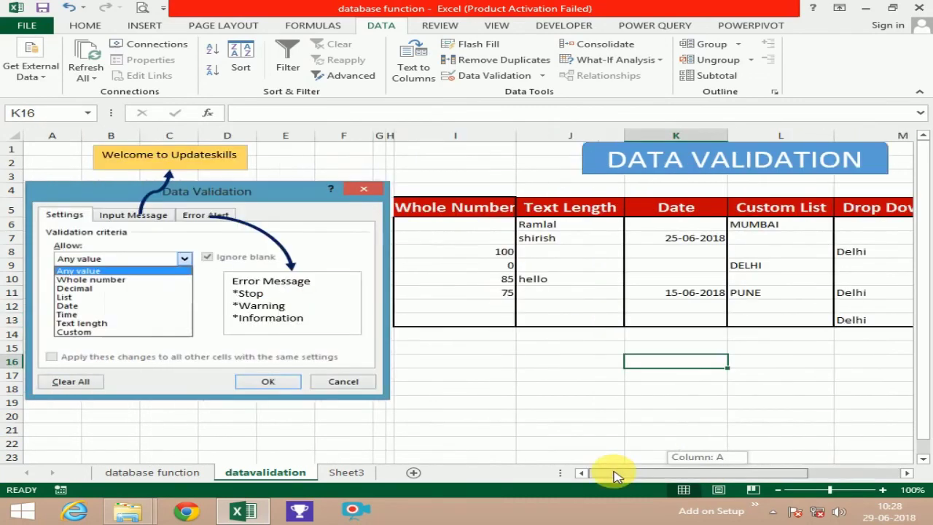